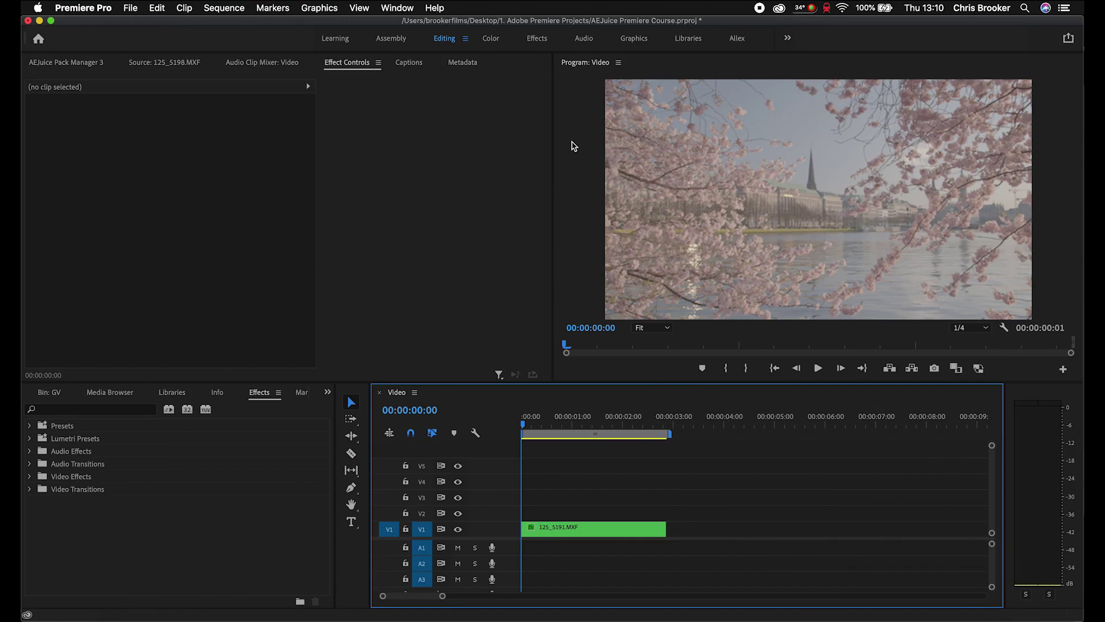
# Show the Essential Graphics panel in the Editing workspace and scroll My Templates to the Bold titles.
pyautogui.click(633, 39)
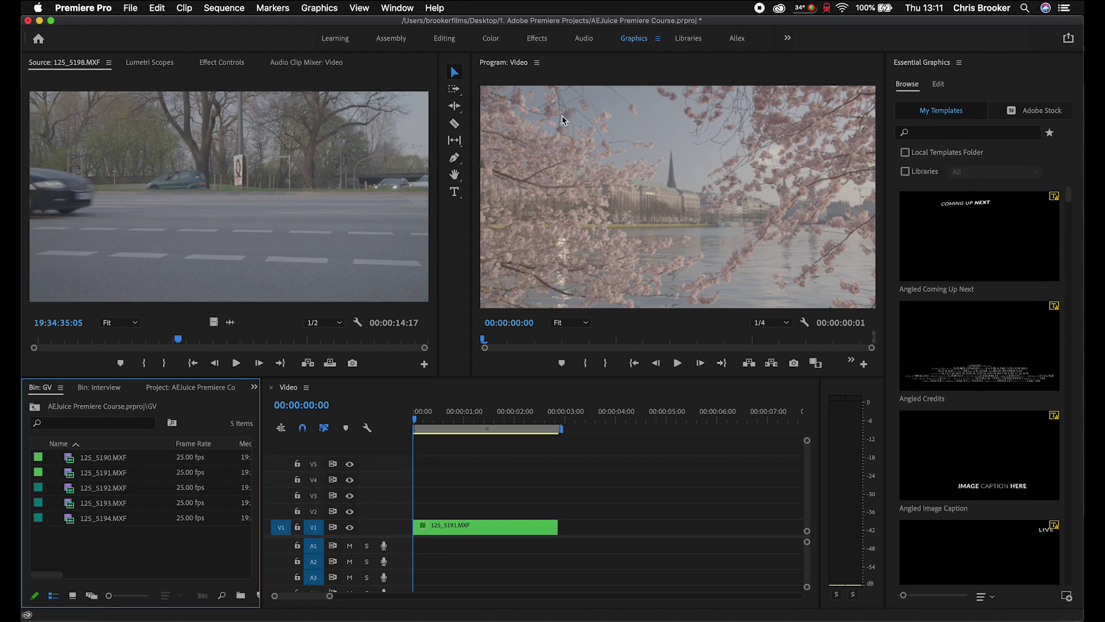
pyautogui.click(460, 44)
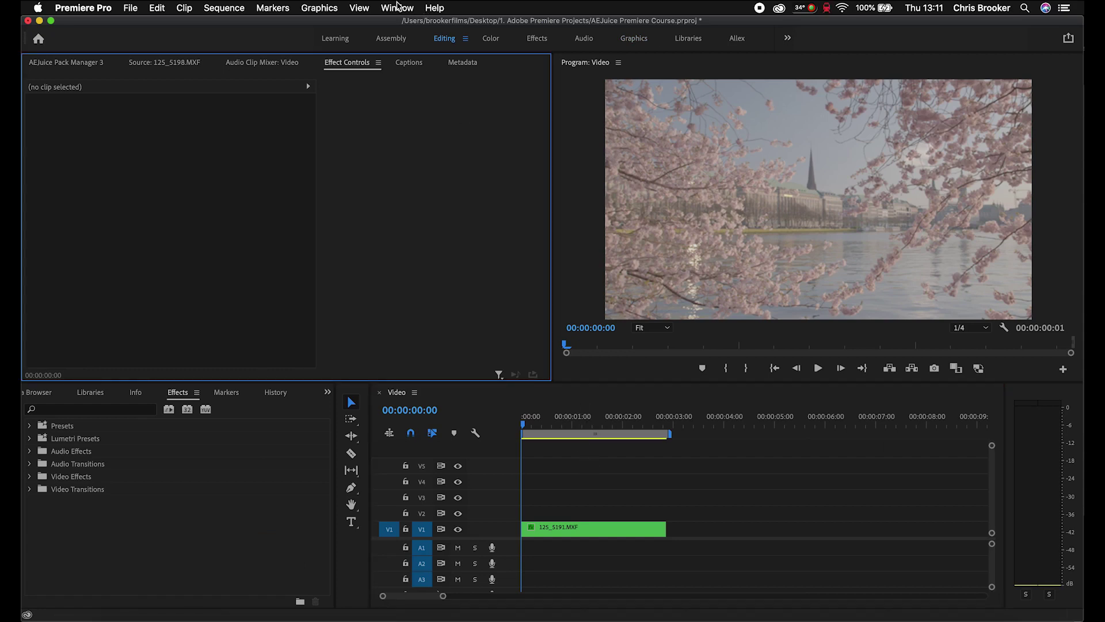
pyautogui.click(397, 7)
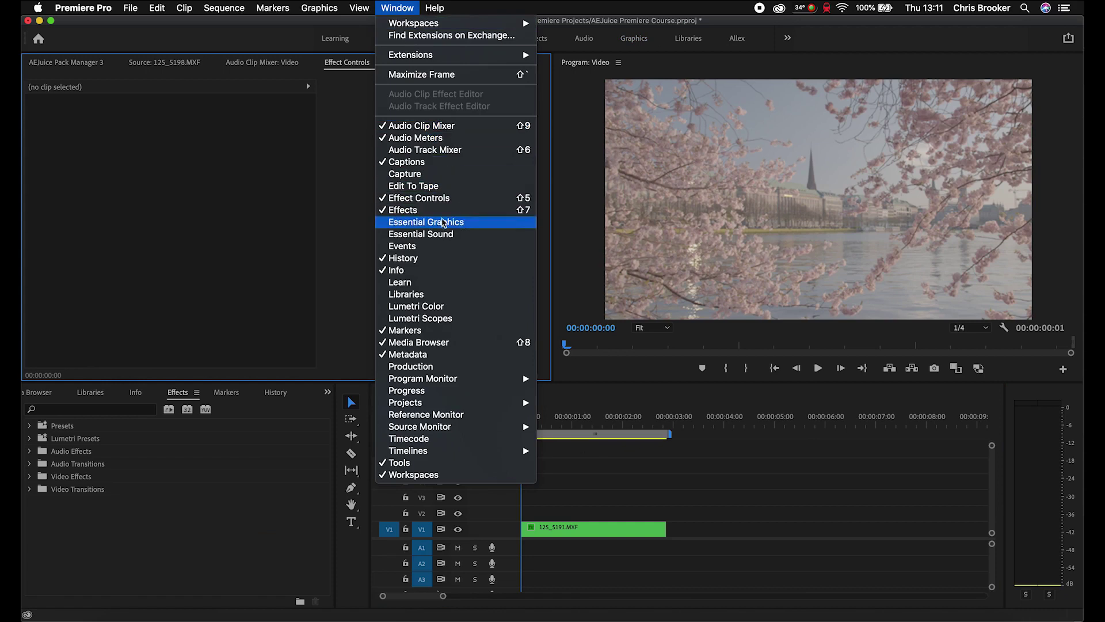
pyautogui.click(438, 230)
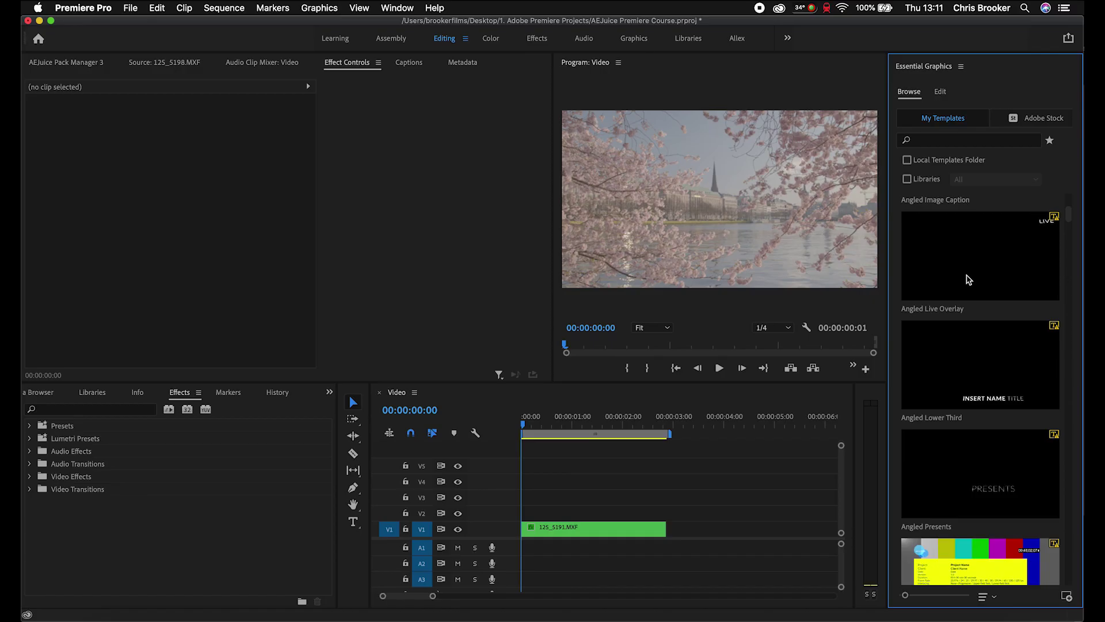
pyautogui.scroll(-10, 968, 279)
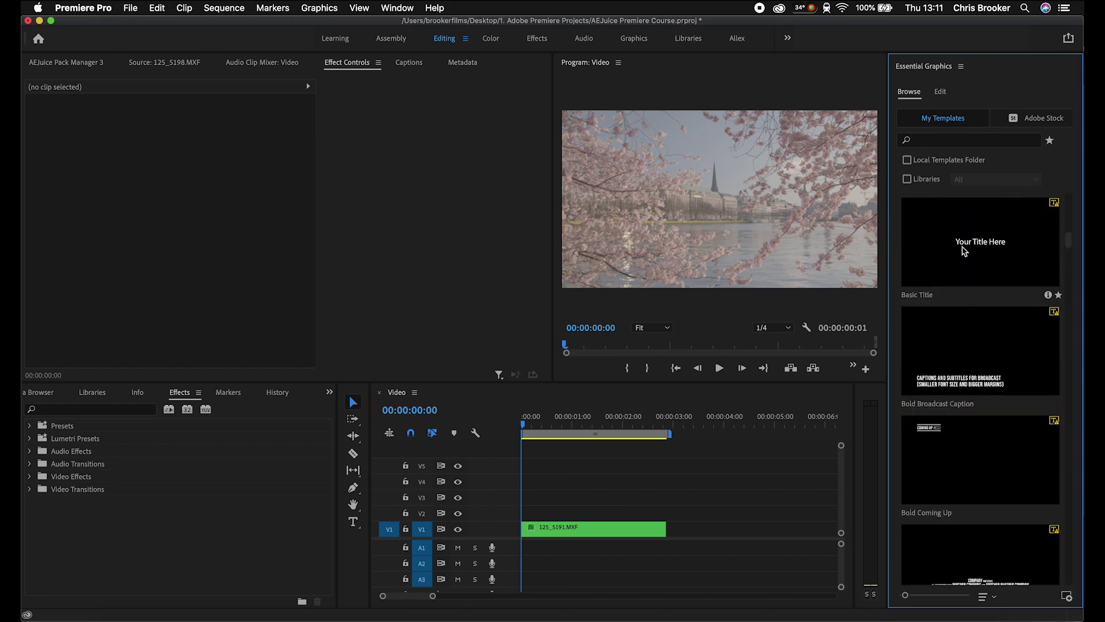
pyautogui.scroll(-4, 960, 252)
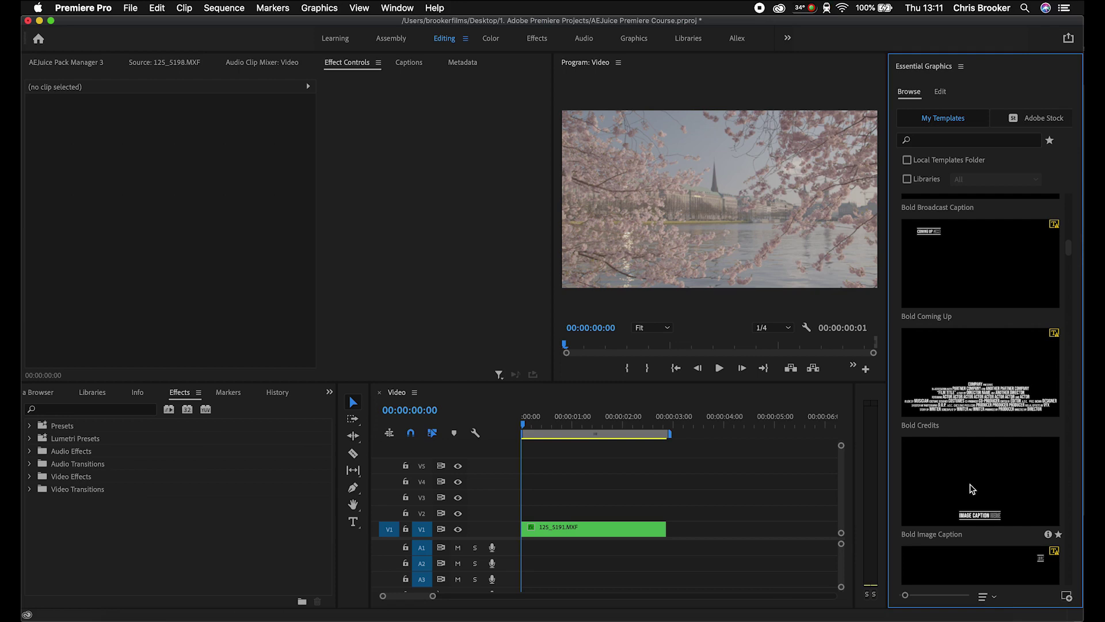
# Place the Bold Image Caption template on track V2, accepting the missing-font warnings.
pyautogui.moveTo(962, 486); pyautogui.dragTo(498, 508)
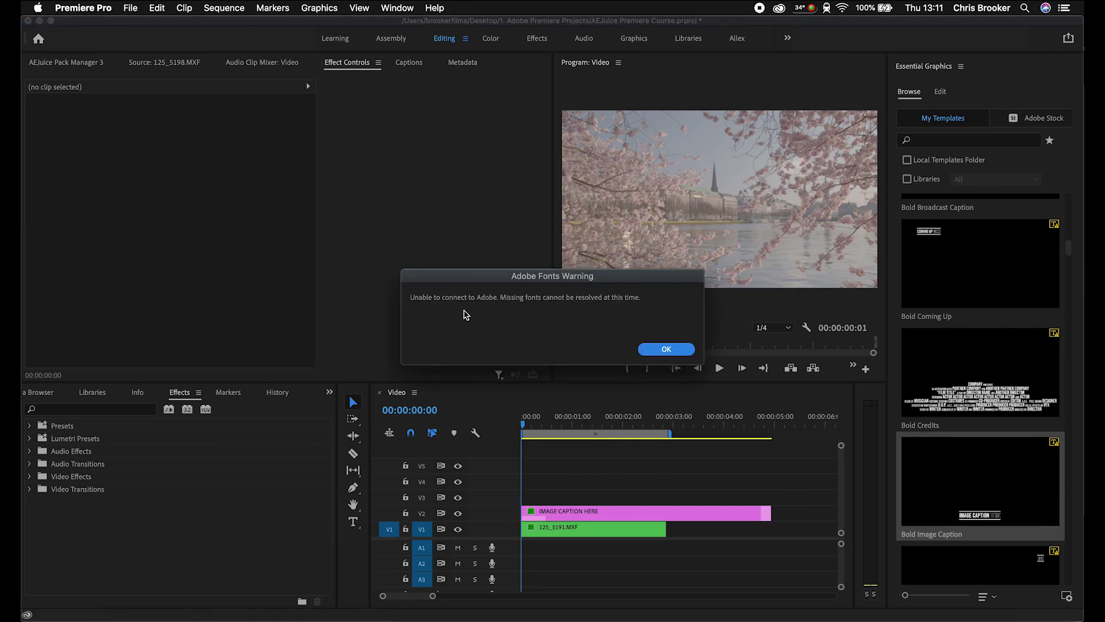
pyautogui.click(652, 349)
pyautogui.click(712, 429)
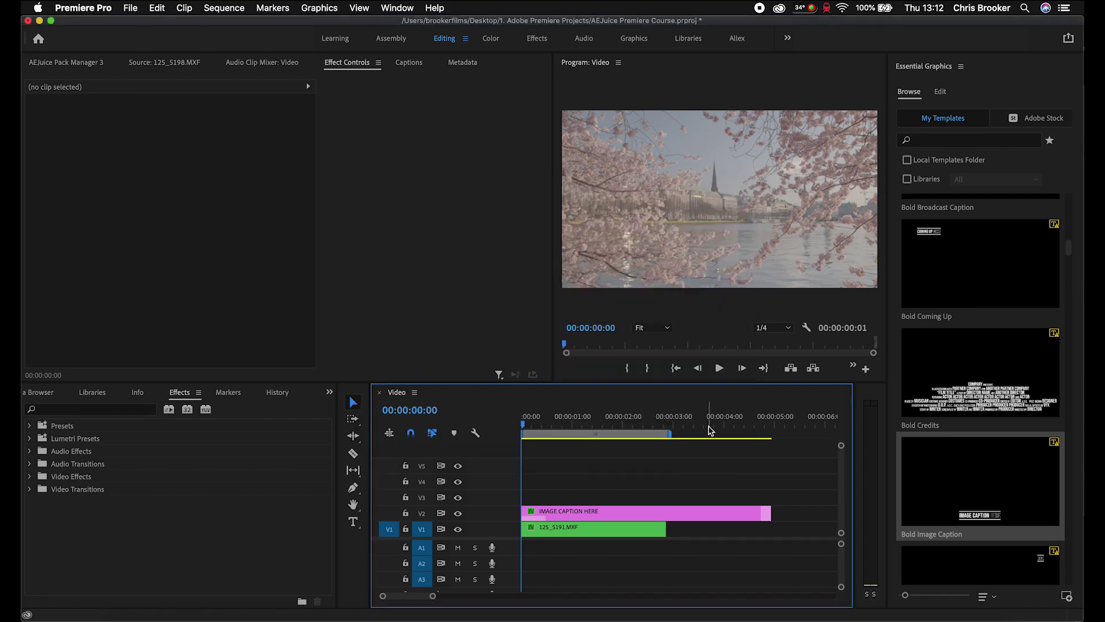
# Widen the Program monitor, preview the caption over the footage, and select the caption clip.
pyautogui.moveTo(538, 429); pyautogui.dragTo(592, 429)
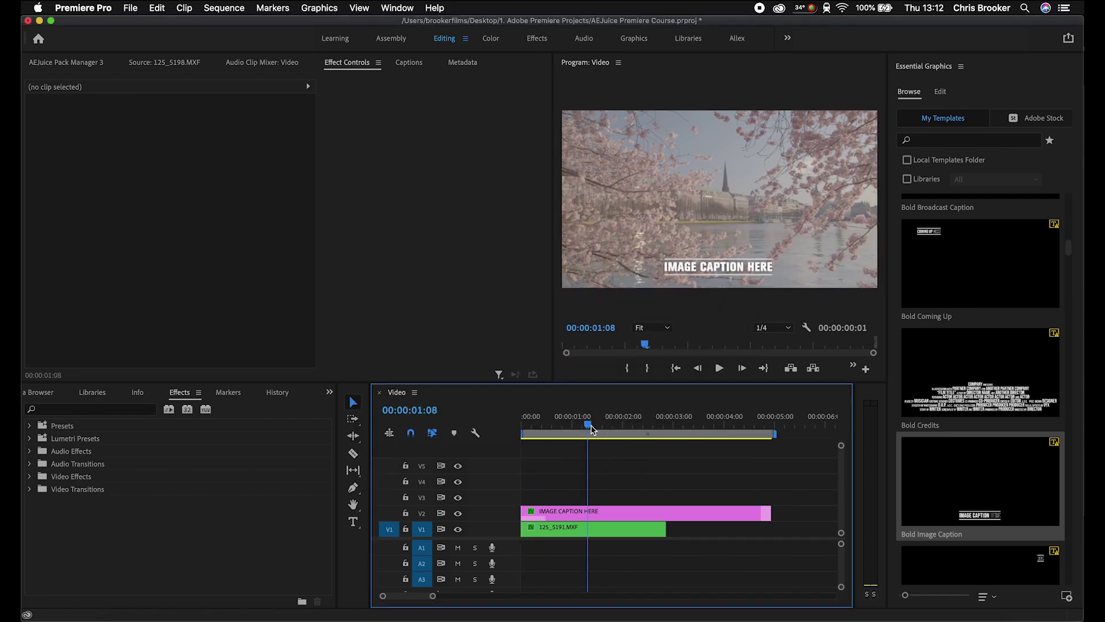
pyautogui.moveTo(555, 172); pyautogui.dragTo(406, 168)
pyautogui.click(570, 533)
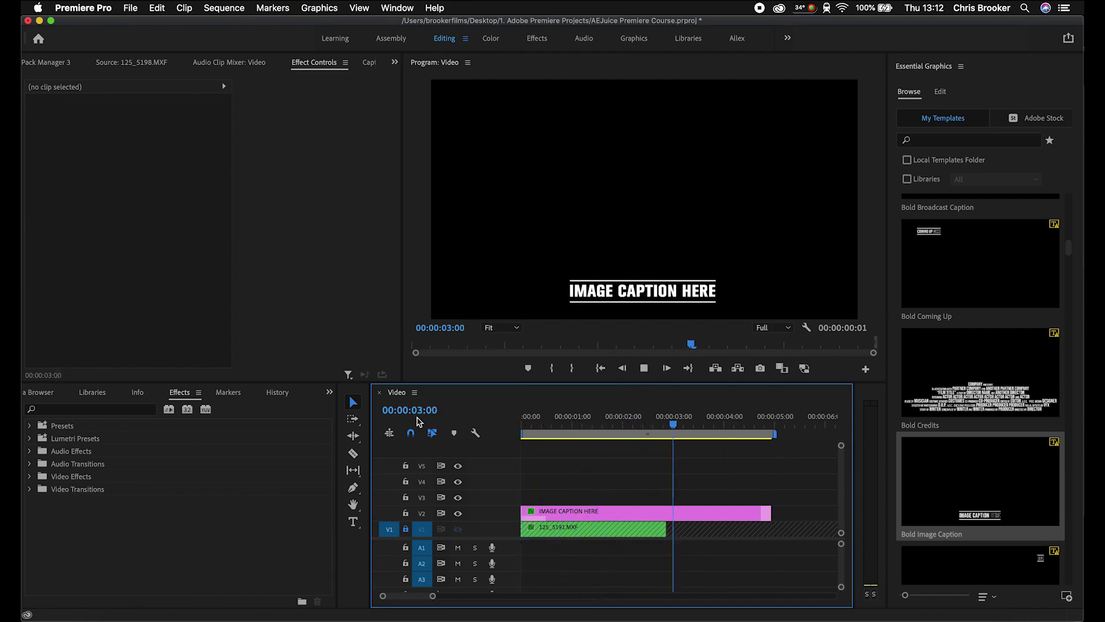
pyautogui.press('space')
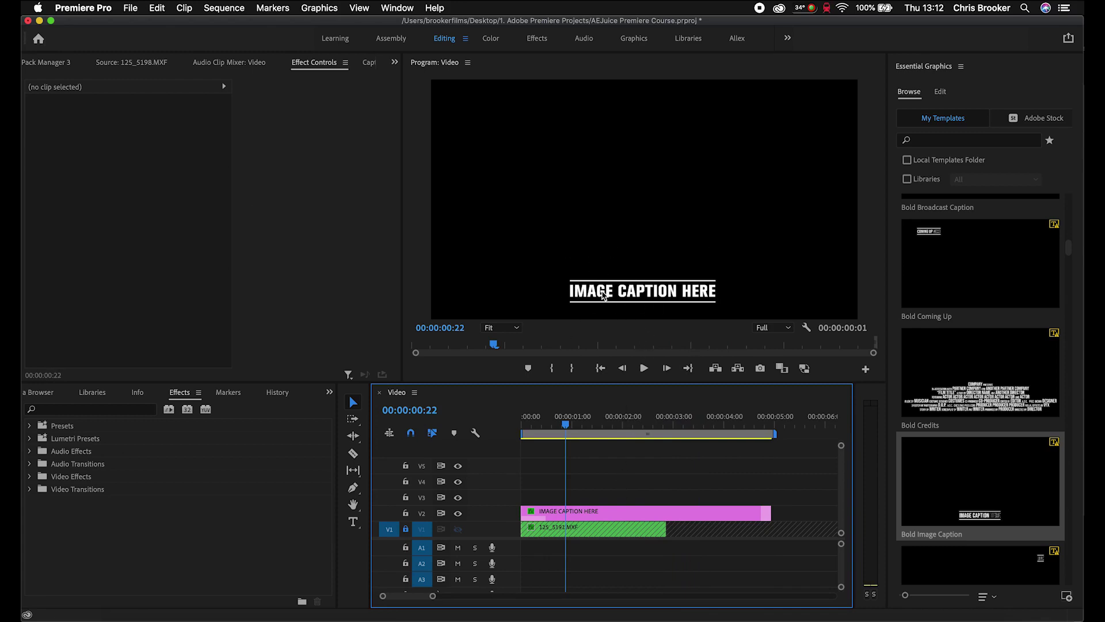
pyautogui.click(600, 516)
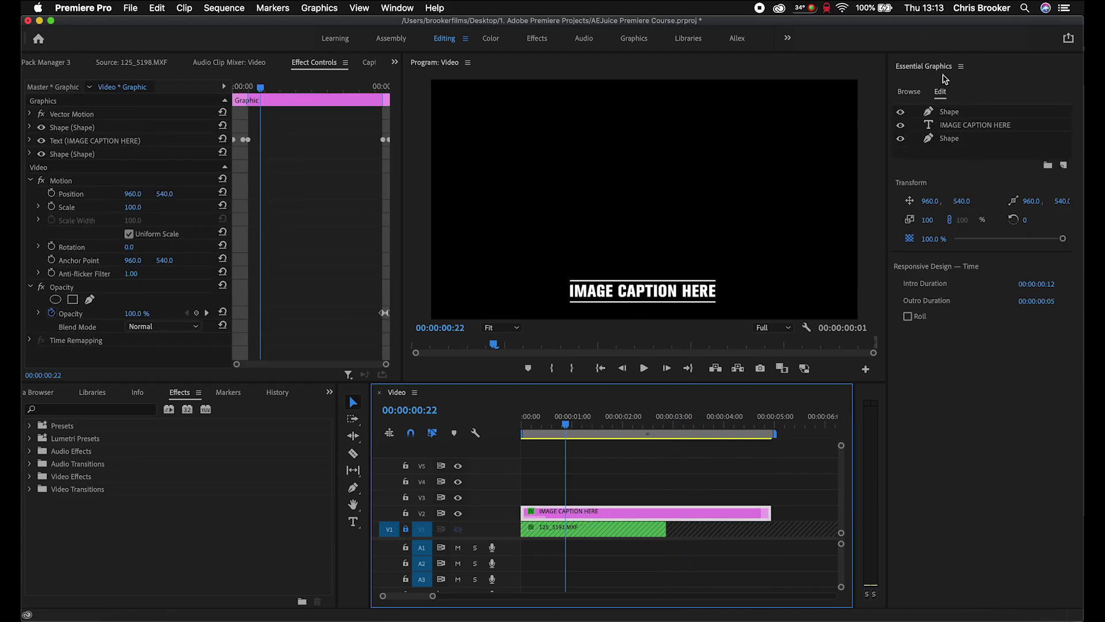
# Toggle the caption's top line, text and underline layers off and back on.
pyautogui.click(908, 93)
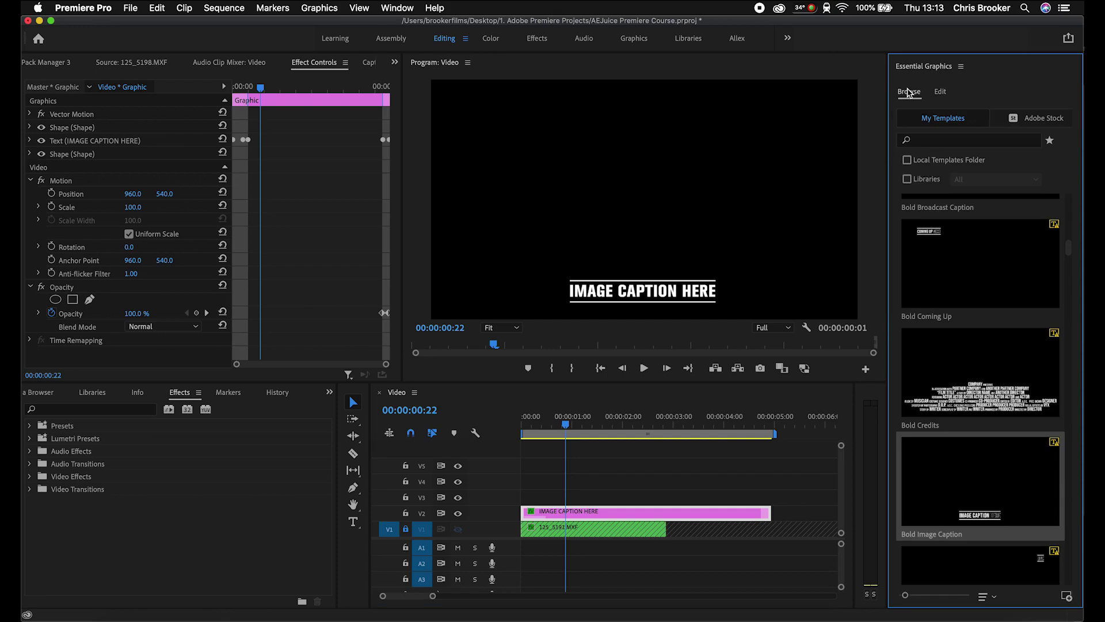
pyautogui.click(941, 92)
pyautogui.click(901, 112)
pyautogui.click(900, 112)
pyautogui.click(901, 125)
pyautogui.click(901, 125)
pyautogui.click(901, 138)
pyautogui.click(901, 138)
# Move the caption text to X 1061.7 and set its font to Akzidenz-Grotesk BQ Extra Condensed.
pyautogui.click(972, 131)
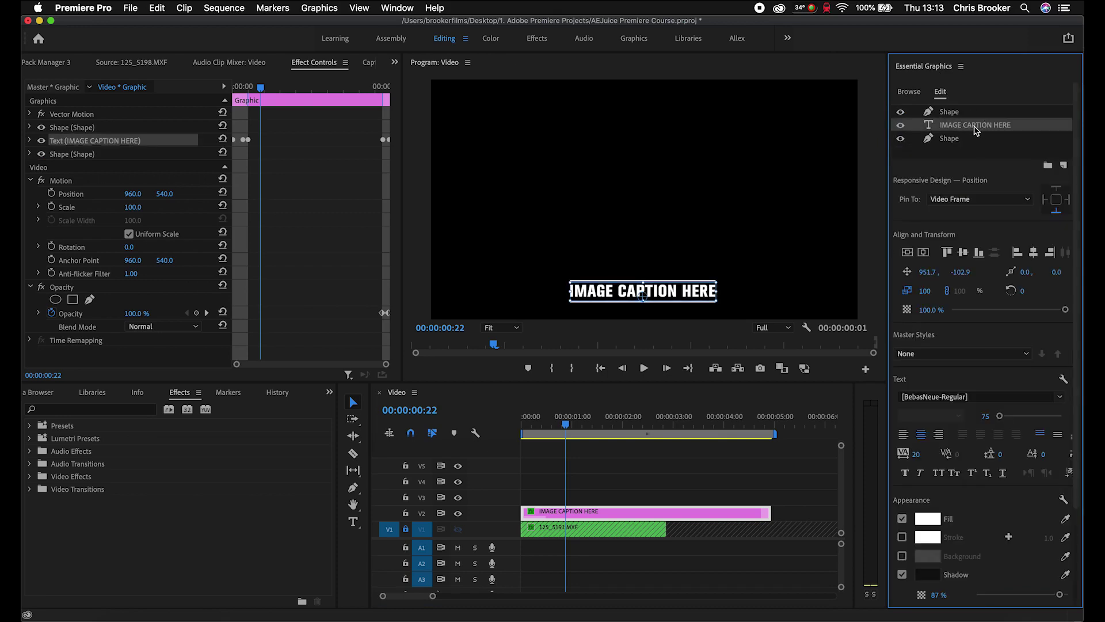
pyautogui.click(975, 131)
pyautogui.scroll(-2, 944, 161)
pyautogui.moveTo(928, 228); pyautogui.dragTo(1034, 221)
pyautogui.moveTo(1065, 259)
pyautogui.mouseDown()
pyautogui.moveTo(990, 258)
pyautogui.moveTo(1065, 259)
pyautogui.mouseUp()
pyautogui.click(933, 345)
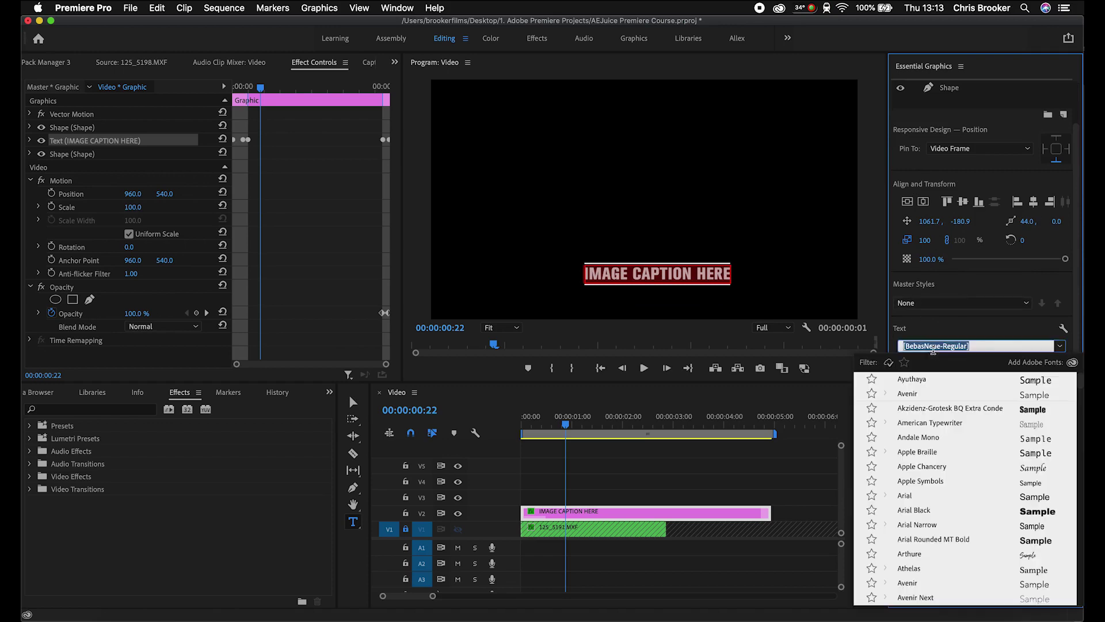
pyautogui.click(933, 408)
# Replace the caption wording with 'AEJUICE' and play back the animation.
pyautogui.click(666, 270)
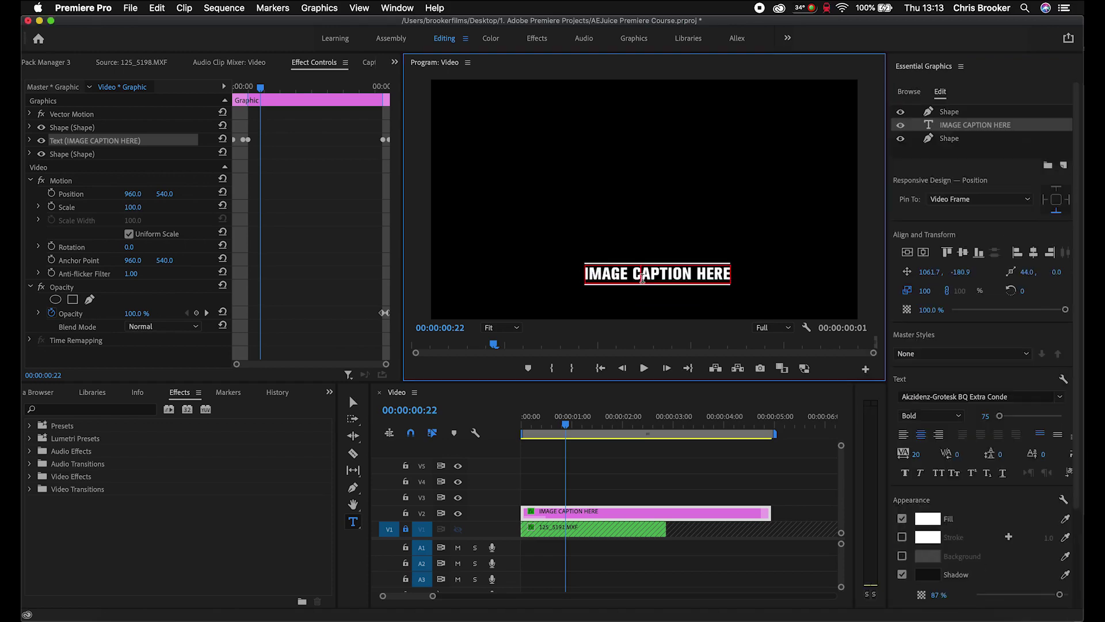
pyautogui.press('BackSpace')
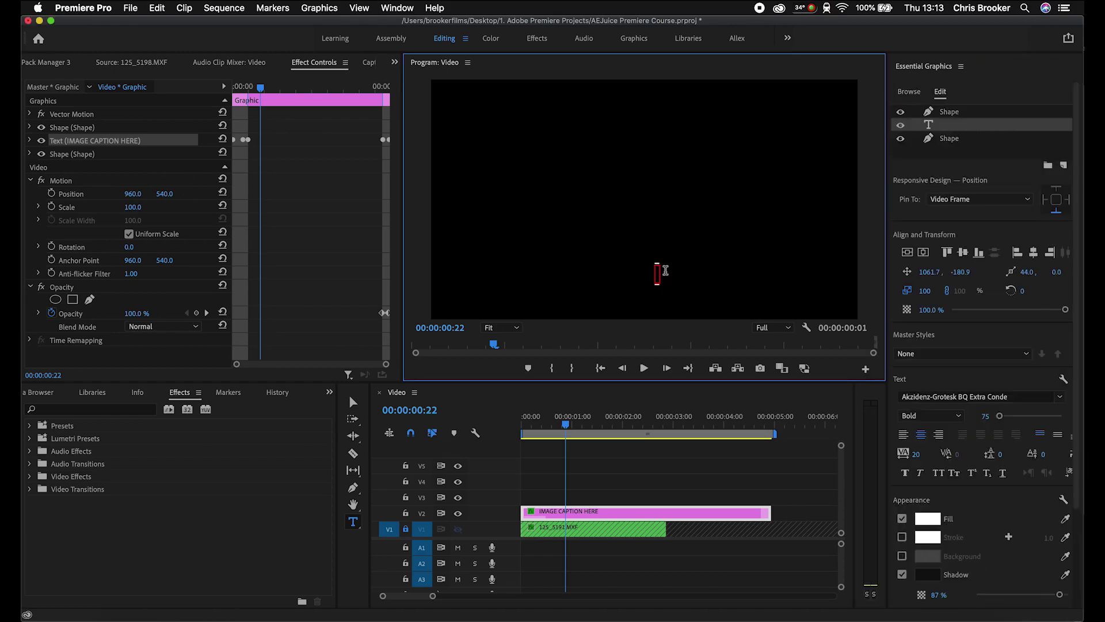
pyautogui.write('AEJU')
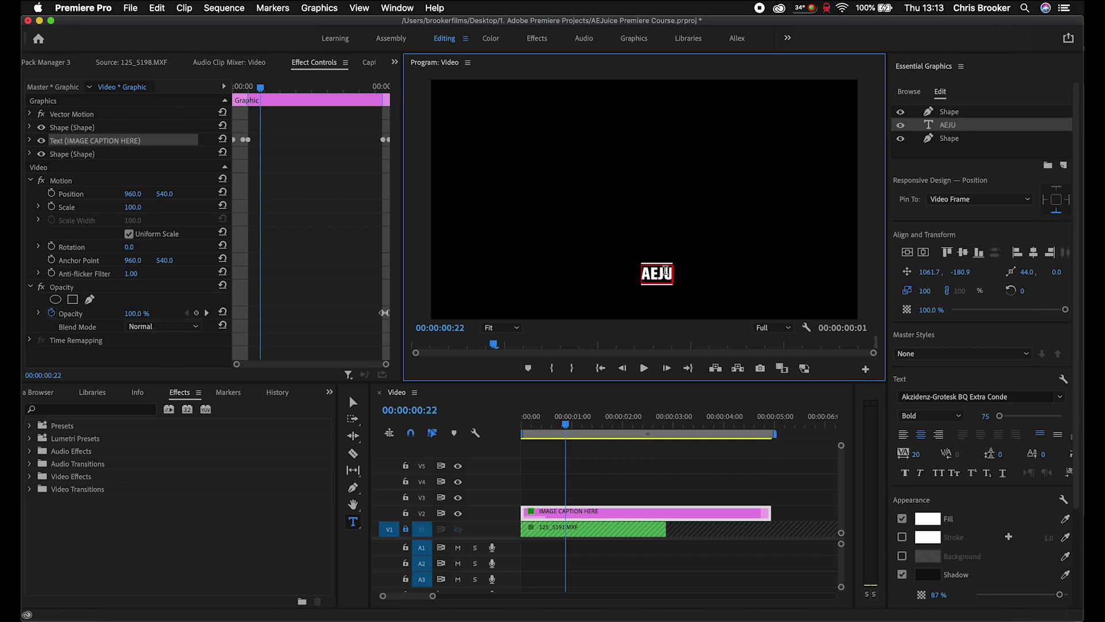
pyautogui.write('ICE')
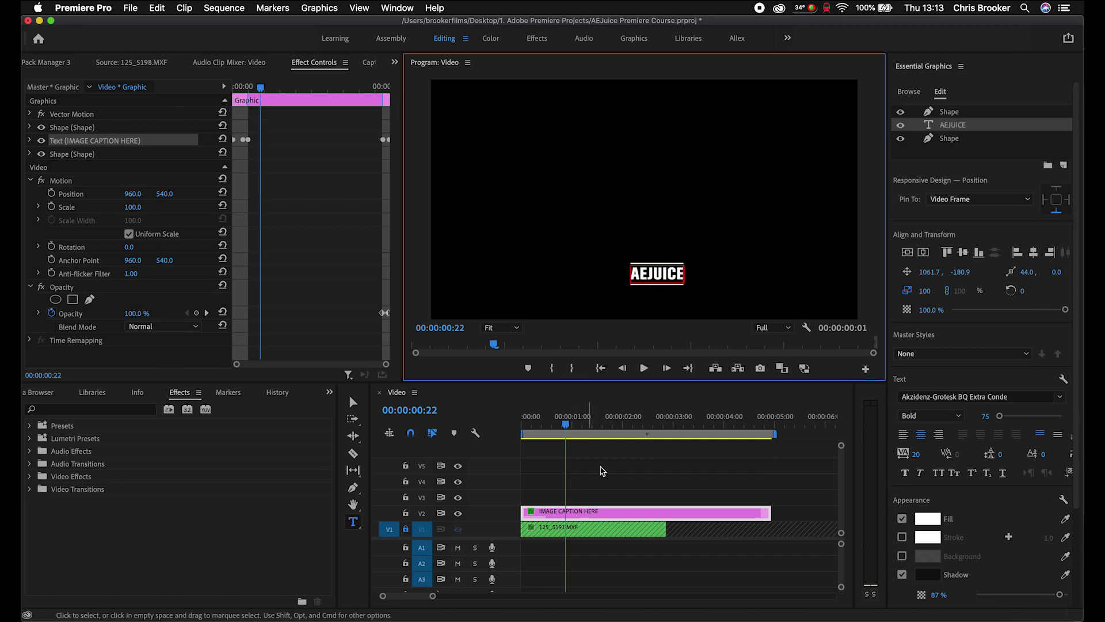
pyautogui.moveTo(570, 426); pyautogui.dragTo(524, 426)
pyautogui.press('space')
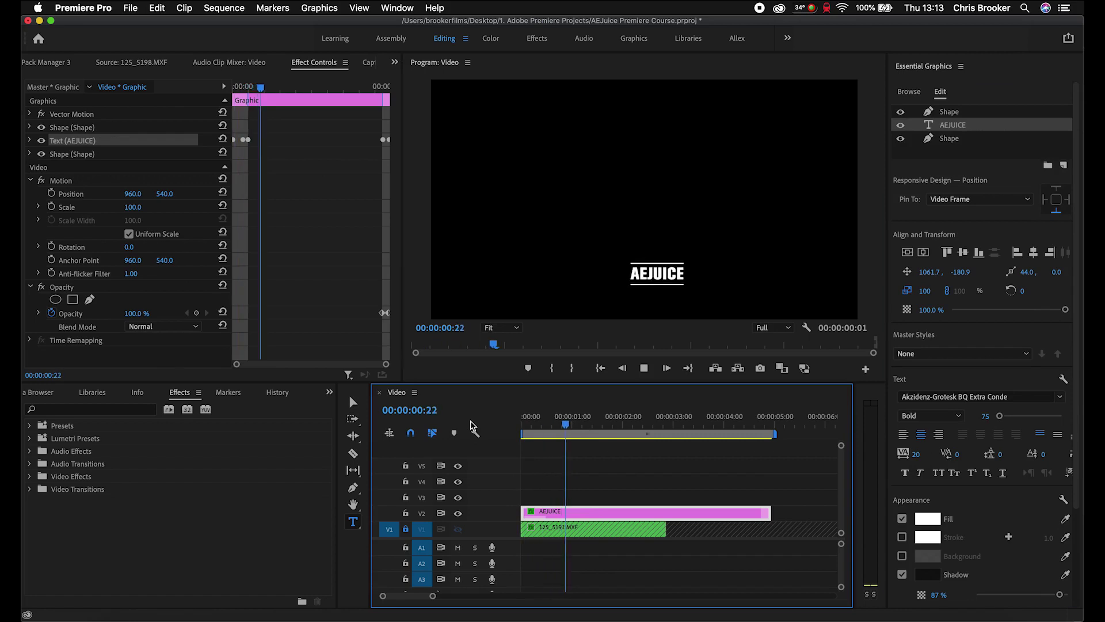
pyautogui.scroll(-10, 921, 397)
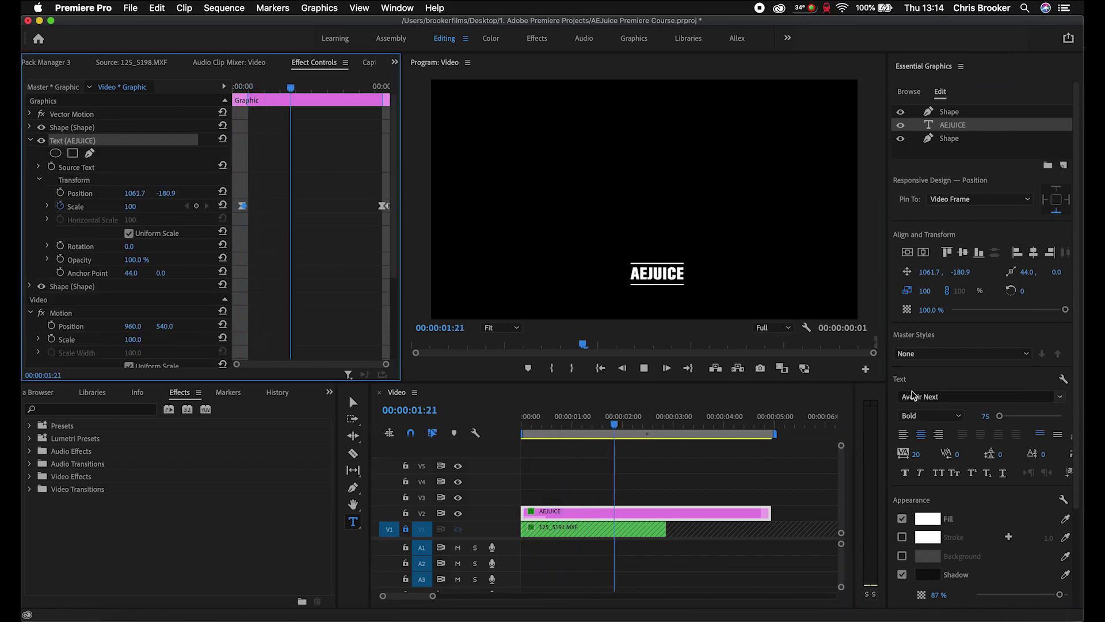
pyautogui.press('space')
pyautogui.click(690, 513)
# Delete the AEJUICE caption clip and add a credits title template to the sequence.
pyautogui.press('Delete')
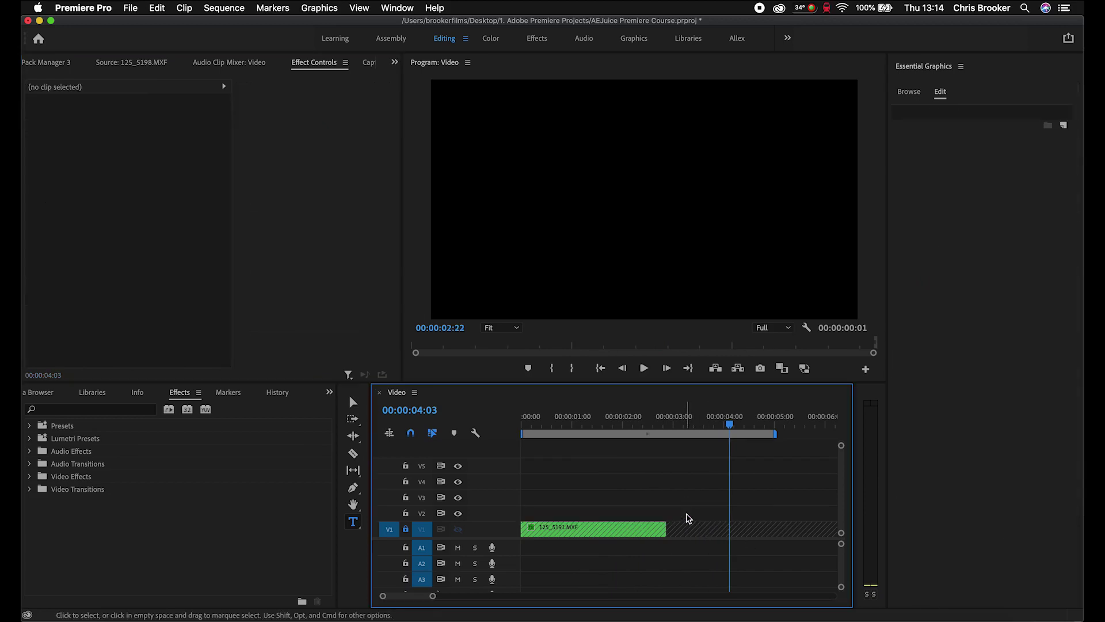
pyautogui.click(914, 92)
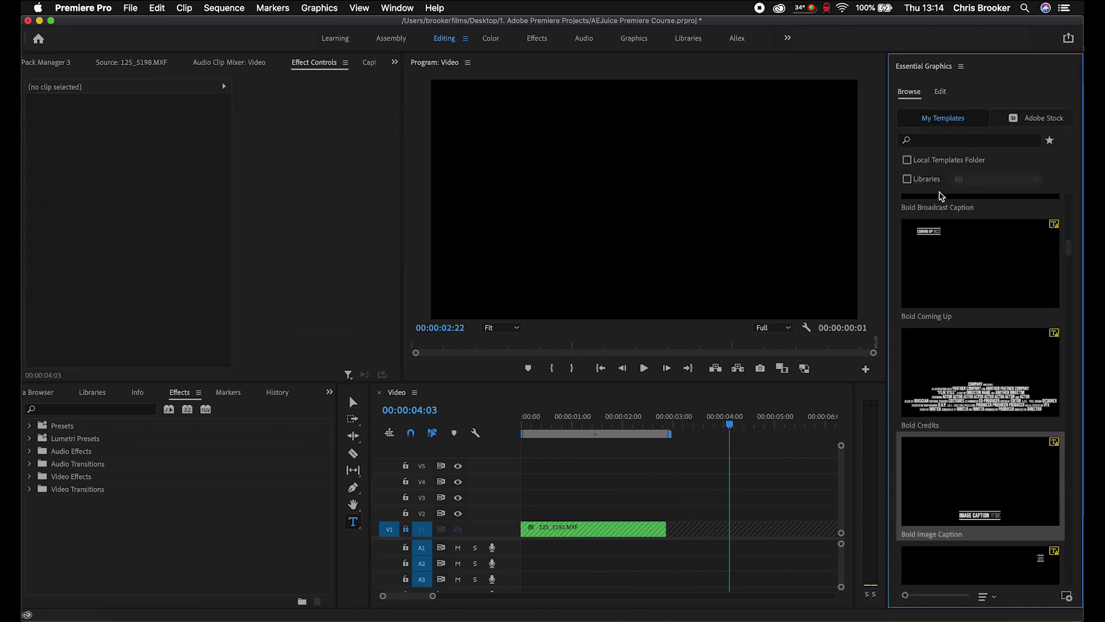
pyautogui.scroll(-10, 944, 230)
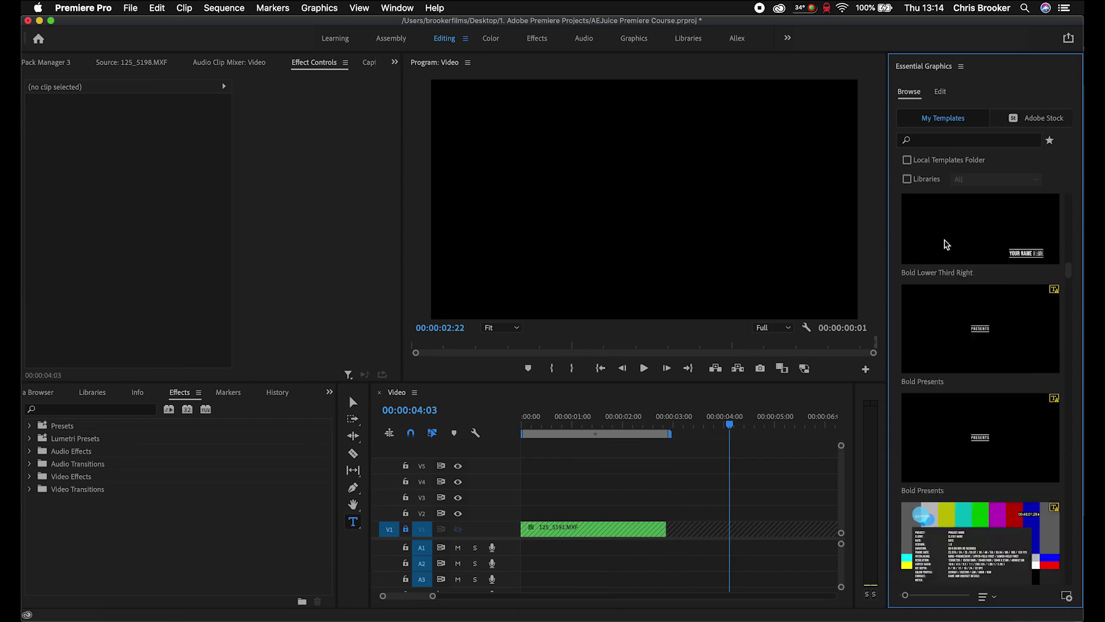
pyautogui.scroll(-10, 945, 244)
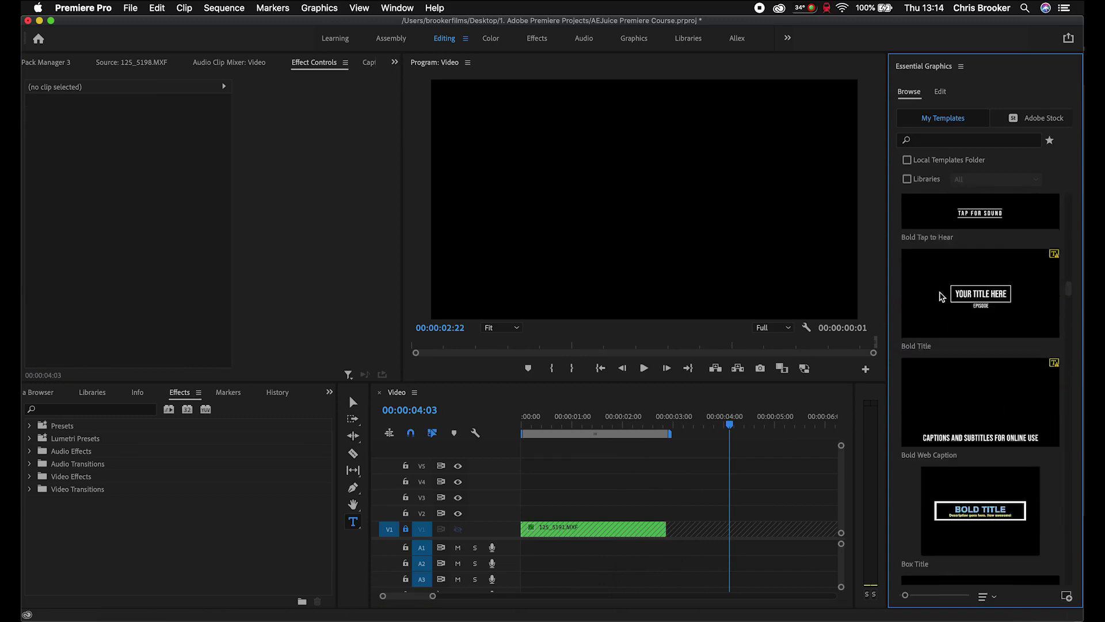
pyautogui.scroll(-10, 941, 297)
pyautogui.scroll(-10, 941, 296)
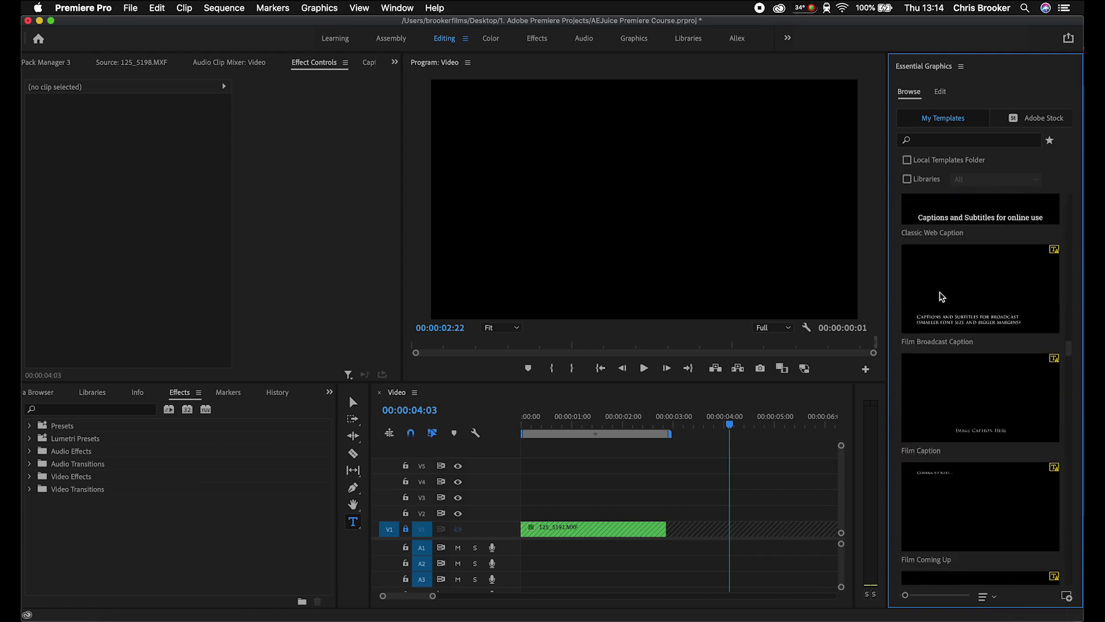
pyautogui.scroll(-8, 942, 296)
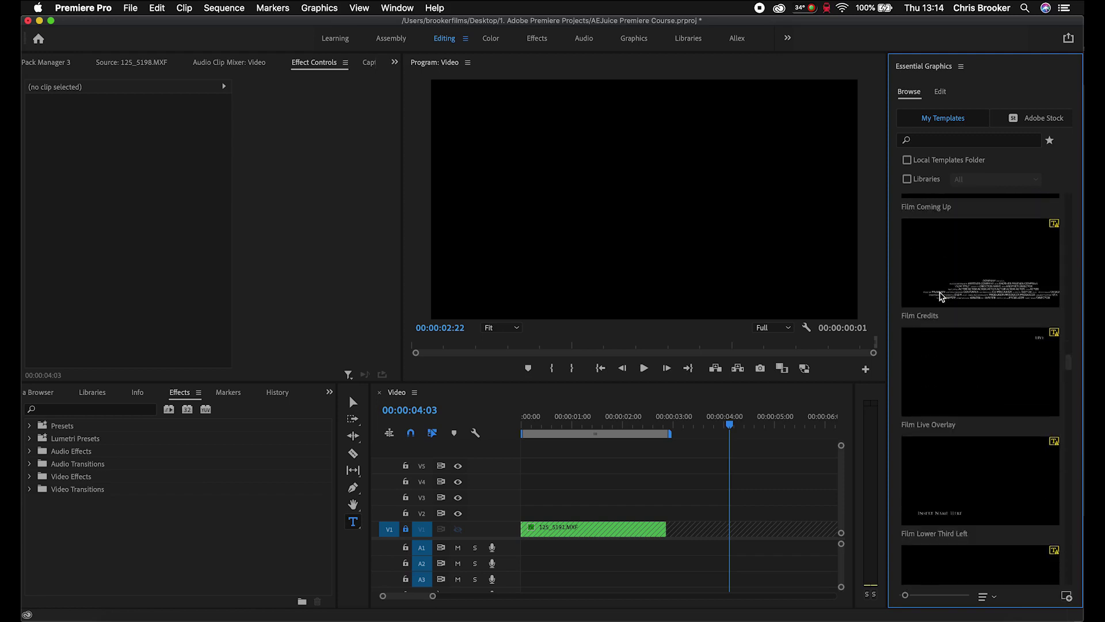
pyautogui.scroll(2, 940, 296)
pyautogui.moveTo(956, 344); pyautogui.dragTo(535, 513)
# Enlarge the Program monitor to fill the window and select the COMPANY PRESENTS text line.
pyautogui.click(585, 425)
pyautogui.click(708, 107)
pyautogui.click(397, 8)
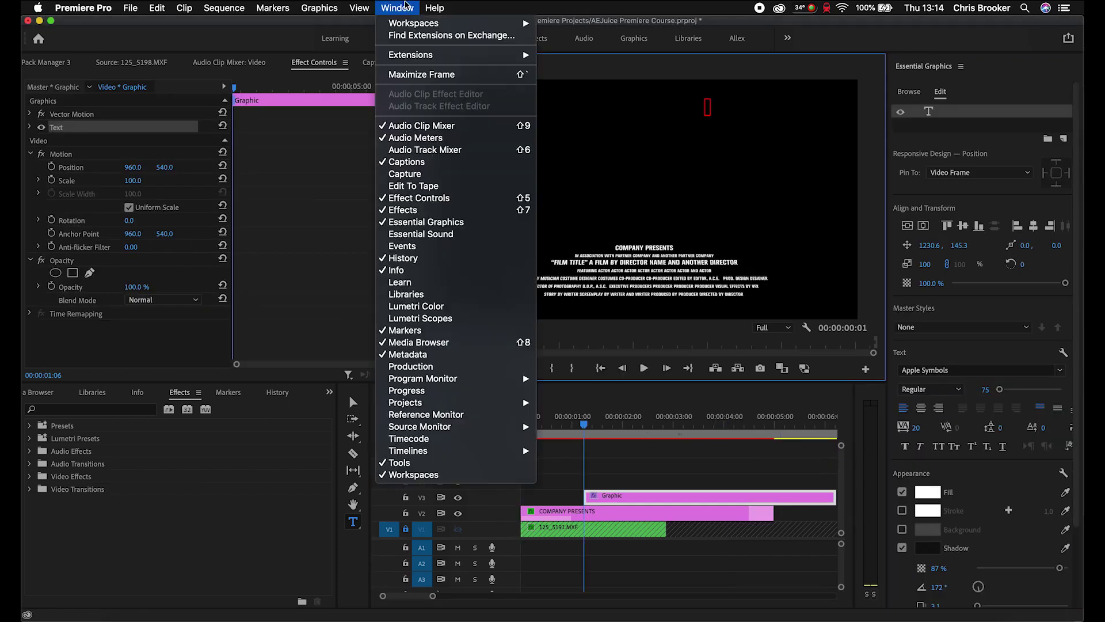
pyautogui.click(431, 75)
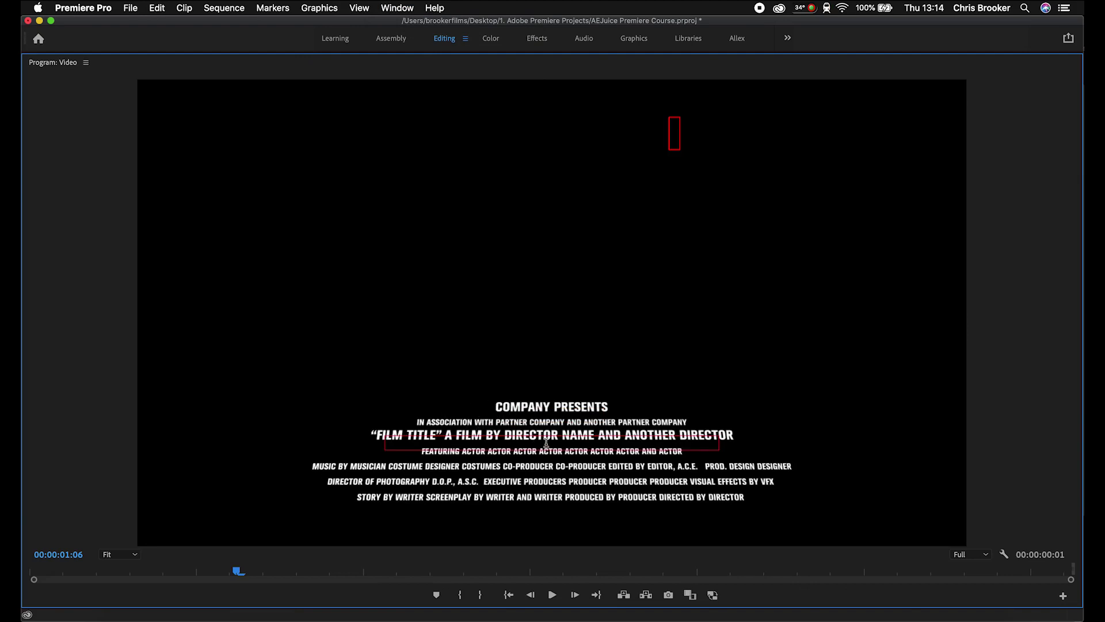
pyautogui.click(540, 412)
pyautogui.tripleClick(540, 413)
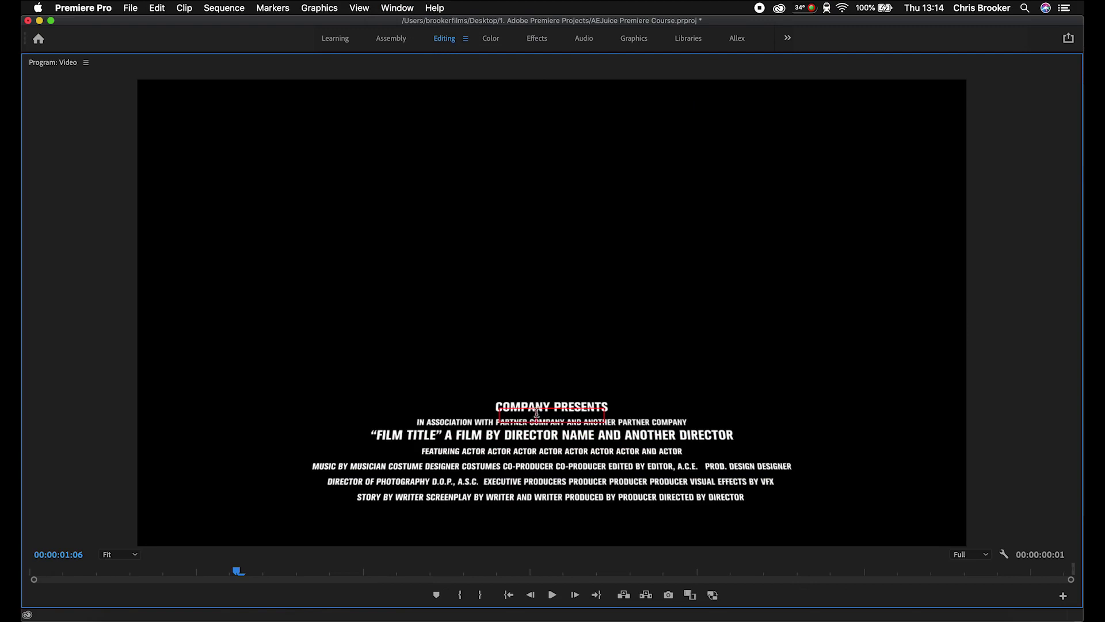
pyautogui.click(535, 410)
# Restore the full editing layout and delete the title graphics on V2 and V3.
pyautogui.click(396, 8)
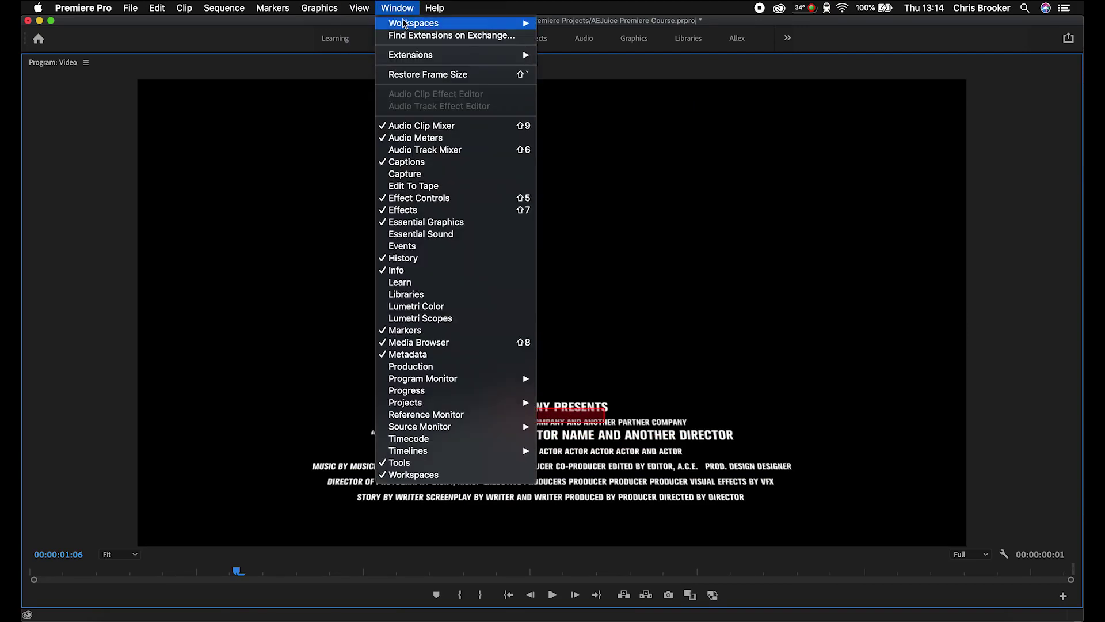
pyautogui.click(414, 74)
pyautogui.moveTo(548, 456); pyautogui.dragTo(594, 520)
pyautogui.press('Delete')
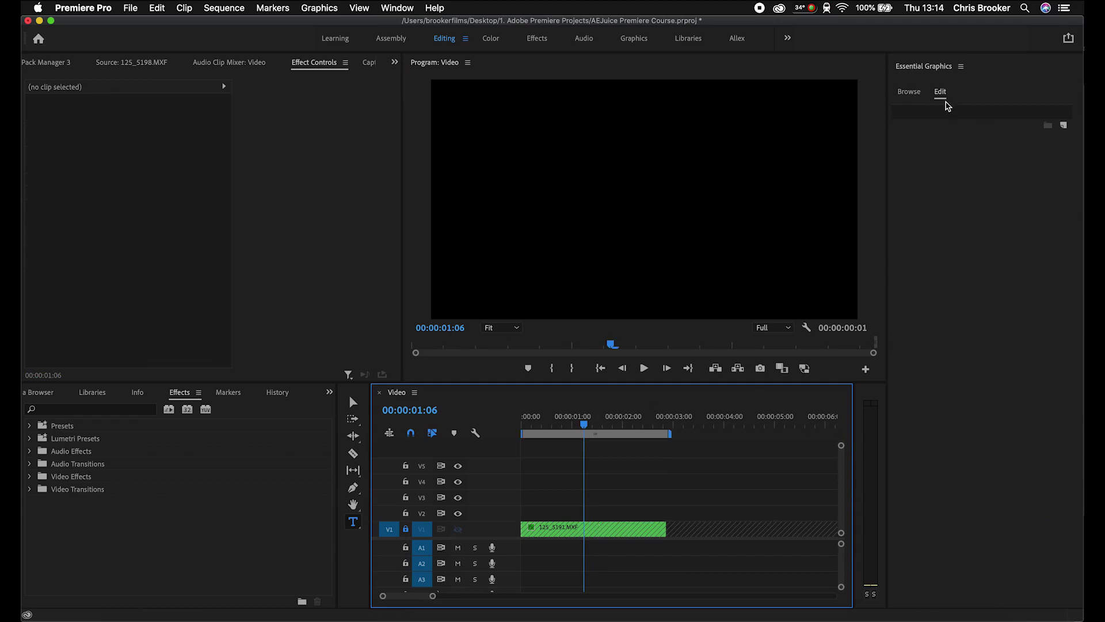
# Add the Gaming Lower Third Right template to track V2 and play it.
pyautogui.click(909, 91)
pyautogui.scroll(-5, 907, 426)
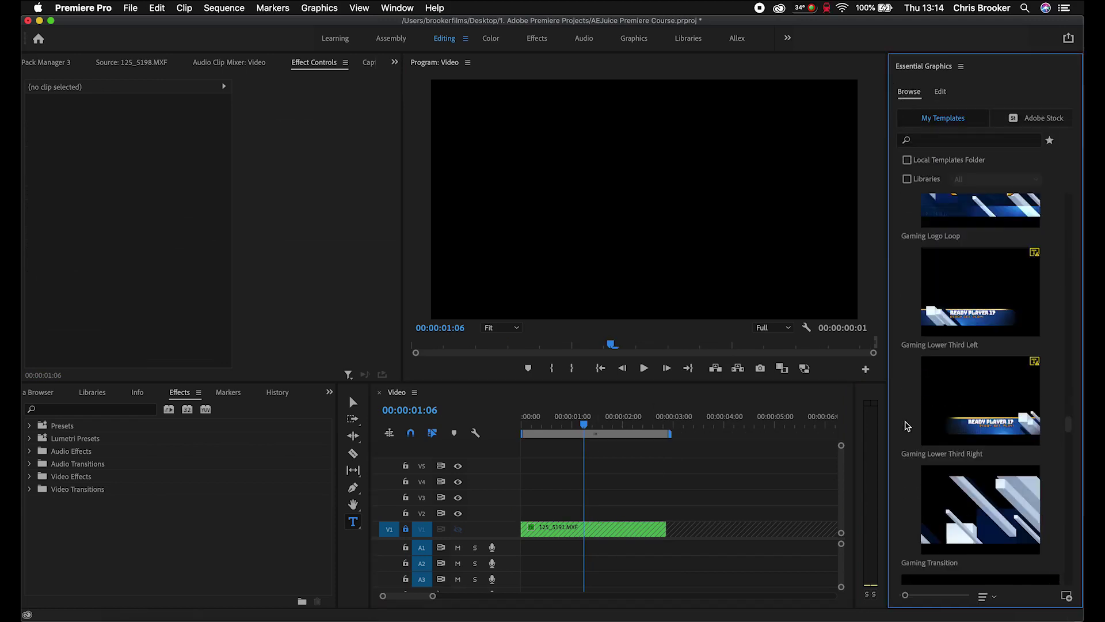
pyautogui.click(983, 404)
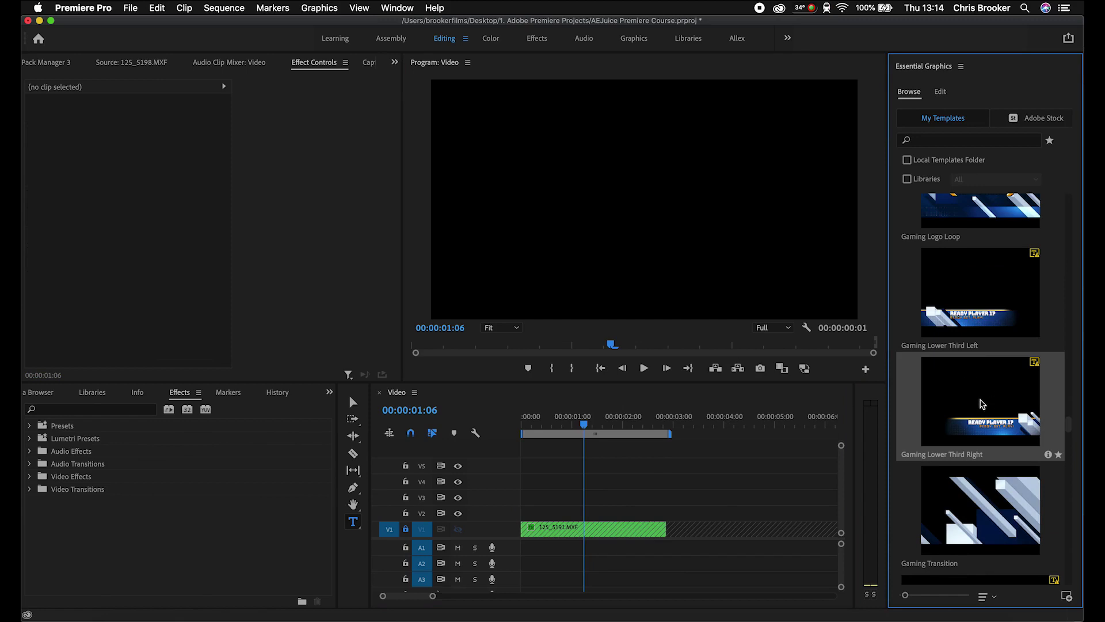
pyautogui.moveTo(971, 411); pyautogui.dragTo(518, 512)
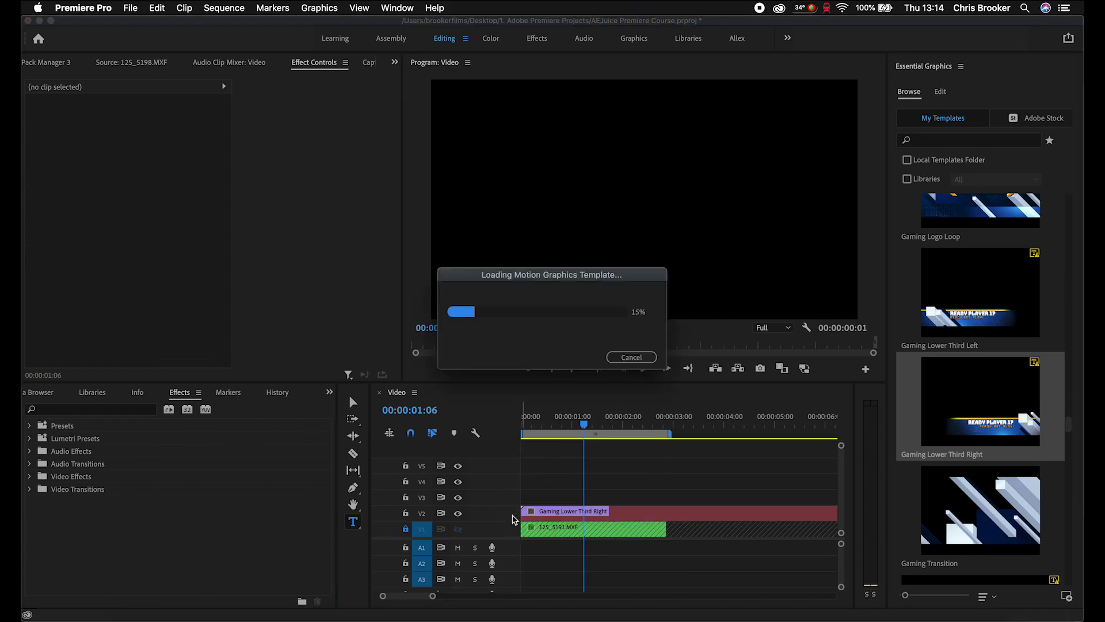
pyautogui.click(545, 483)
pyautogui.press('space')
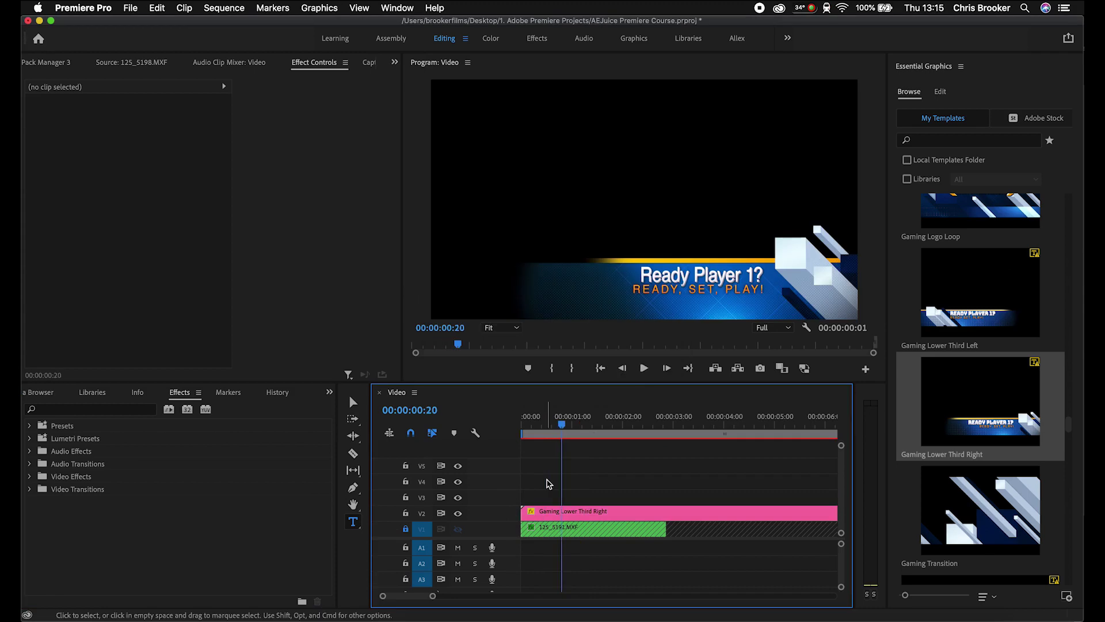
# Raise the lower third's grid Direction Angle from 45 to 131.
pyautogui.click(604, 517)
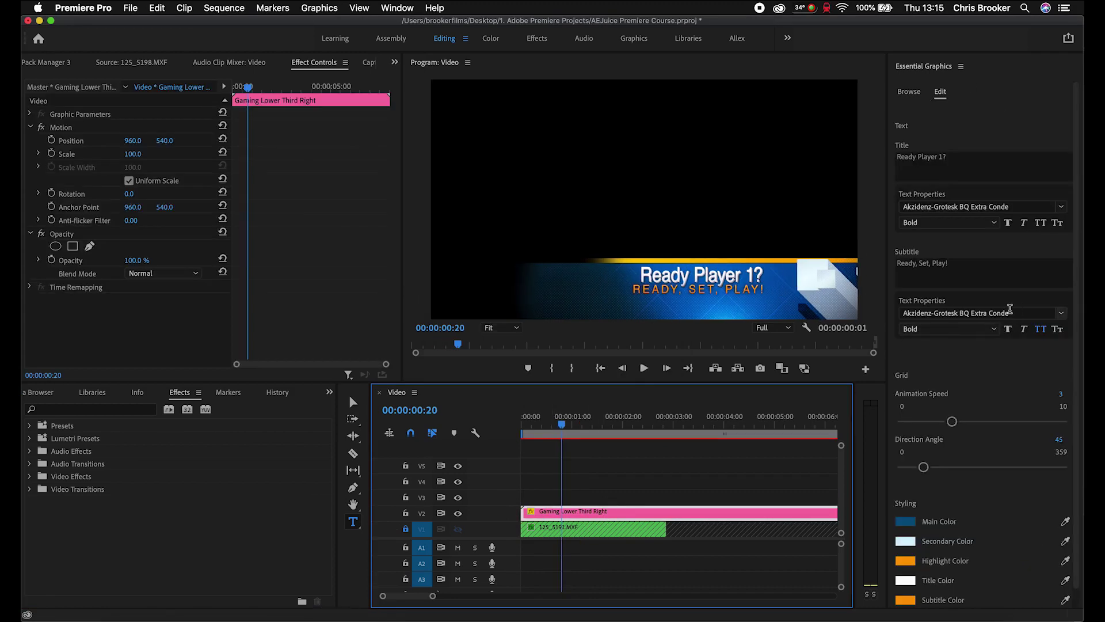
pyautogui.click(951, 422)
pyautogui.click(923, 467)
pyautogui.moveTo(920, 467); pyautogui.dragTo(960, 469)
pyautogui.scroll(-2, 1025, 460)
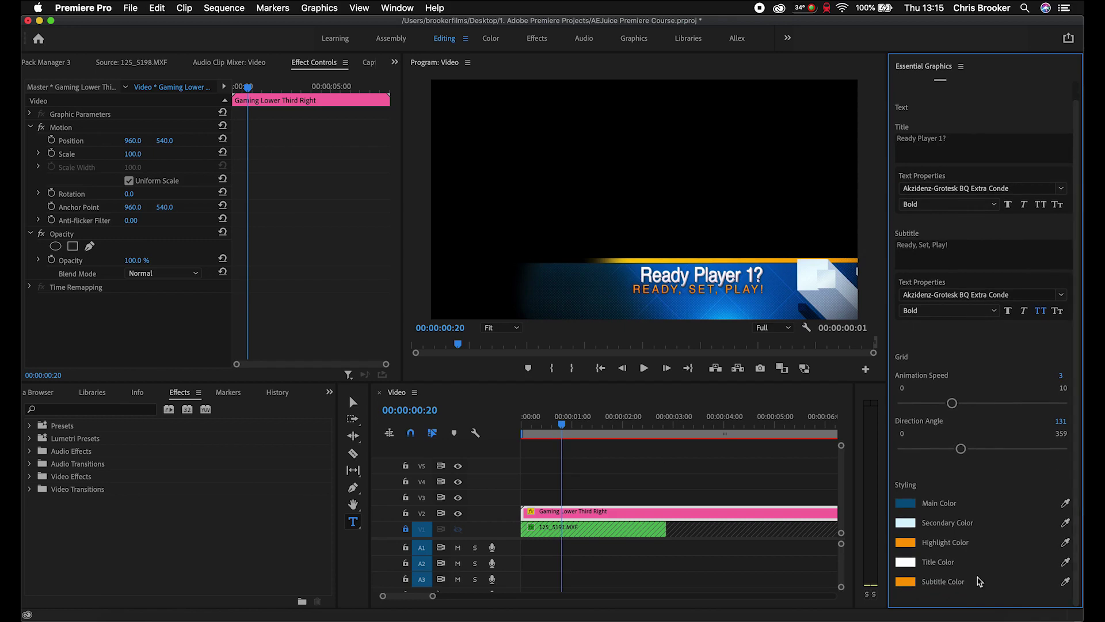
pyautogui.scroll(2, 958, 184)
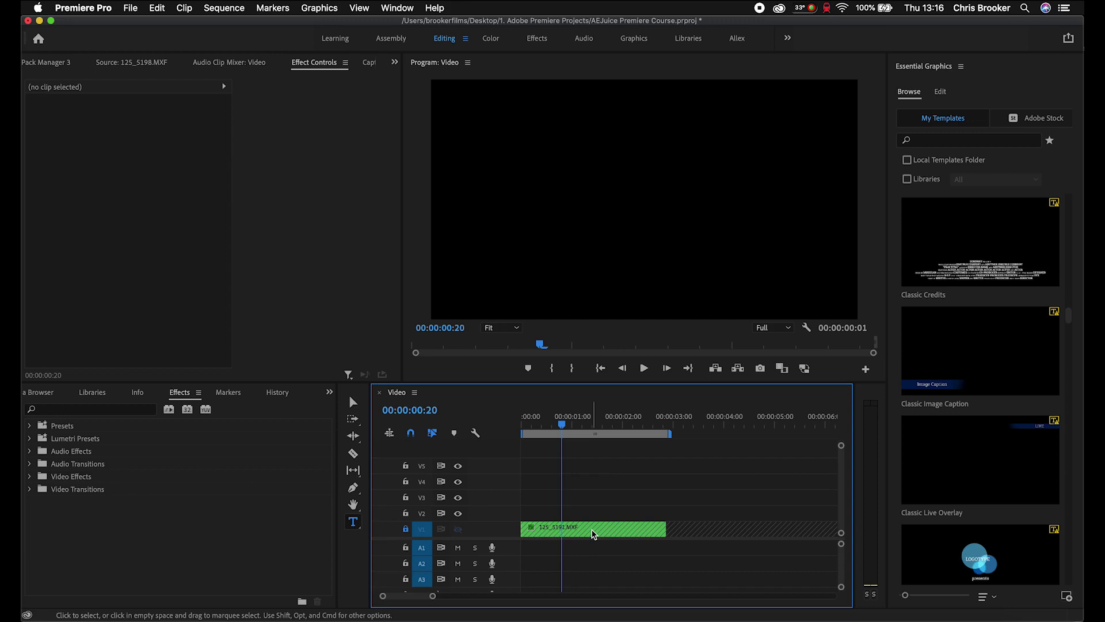
# In the Titles MOGRT Finder window, expand the Brushes folder and select Brushes 01 Flat.mogrt.
pyautogui.click(121, 612)
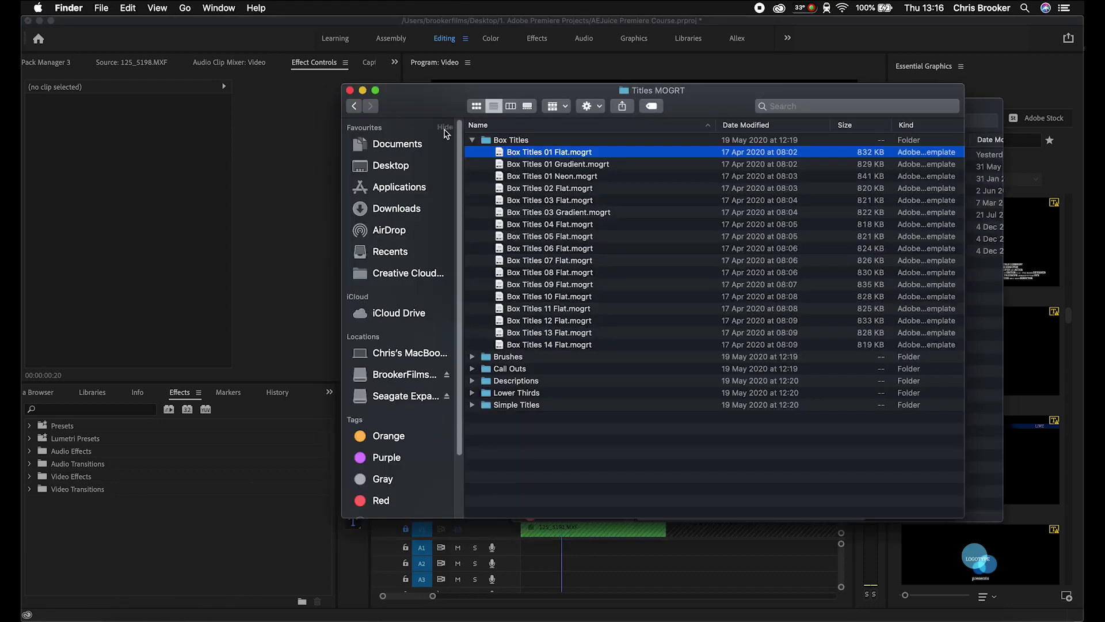
pyautogui.click(472, 140)
pyautogui.click(548, 220)
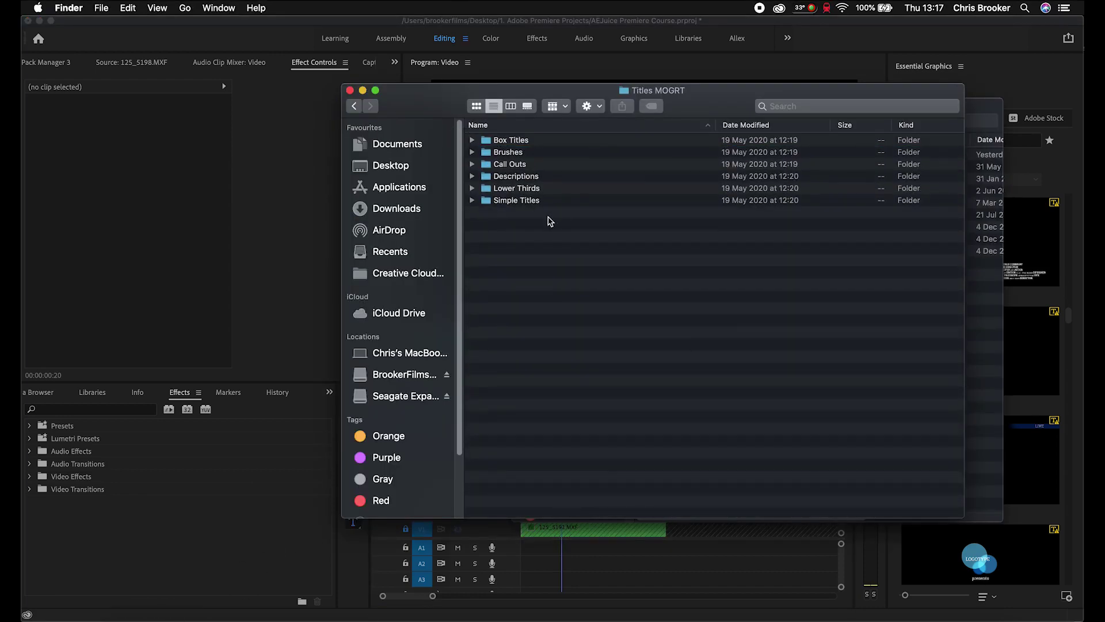
pyautogui.click(472, 152)
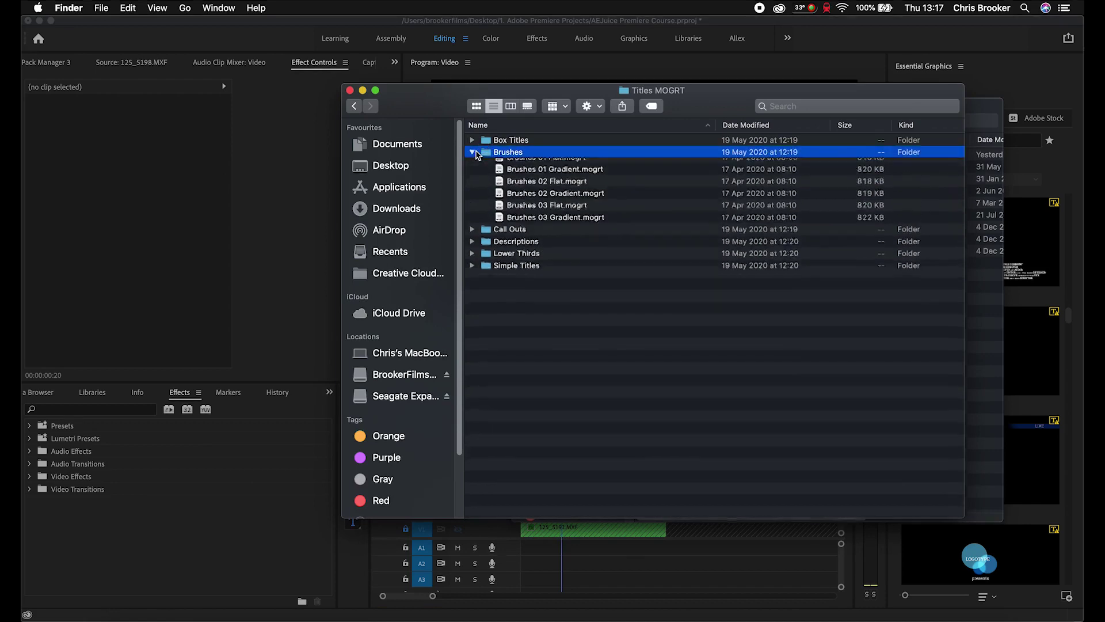
pyautogui.click(565, 167)
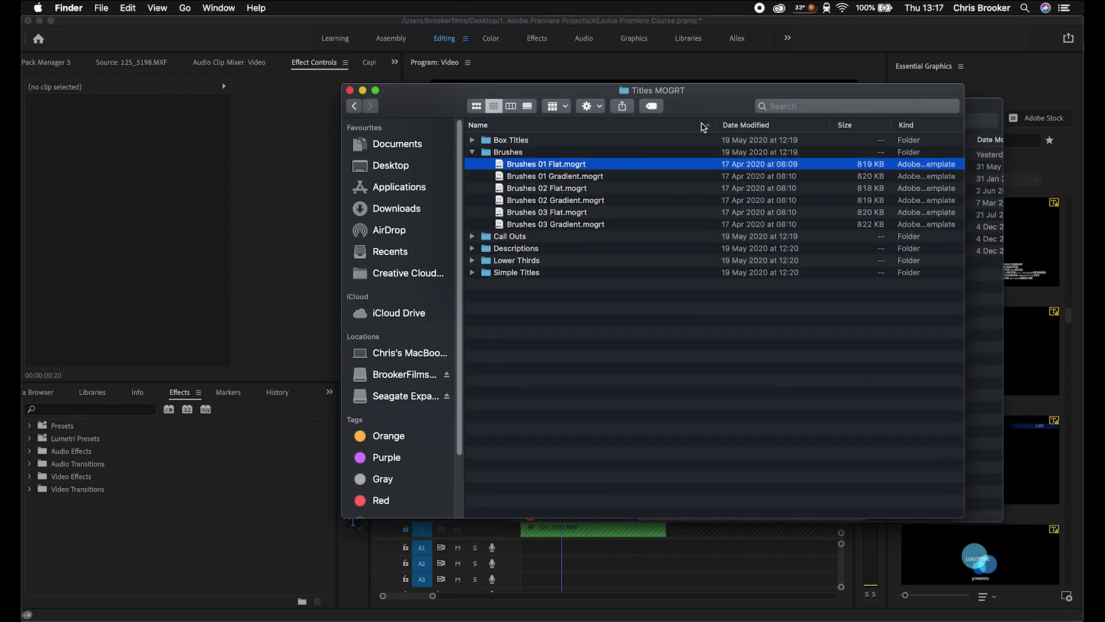
pyautogui.moveTo(710, 102); pyautogui.dragTo(520, 103)
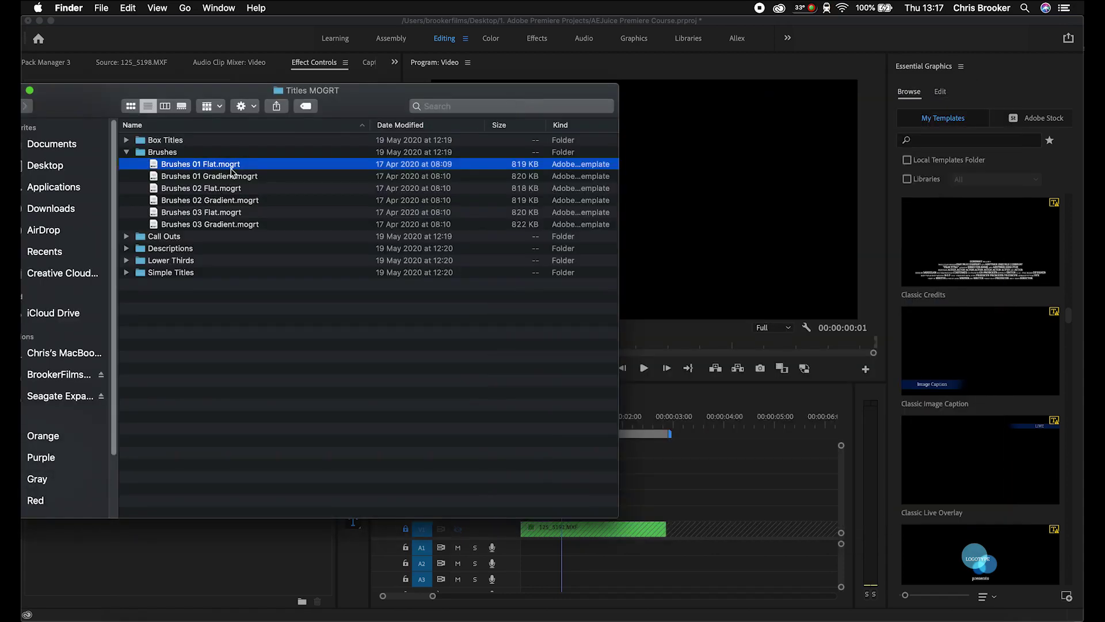
# Install all six Brushes templates into Essential Graphics and place Brushes 02 Flat on track V2.
pyautogui.click(204, 192)
pyautogui.click(224, 165)
pyautogui.keyDown('shift'); pyautogui.click(203, 225); pyautogui.keyUp('shift')
pyautogui.moveTo(206, 173); pyautogui.dragTo(967, 357)
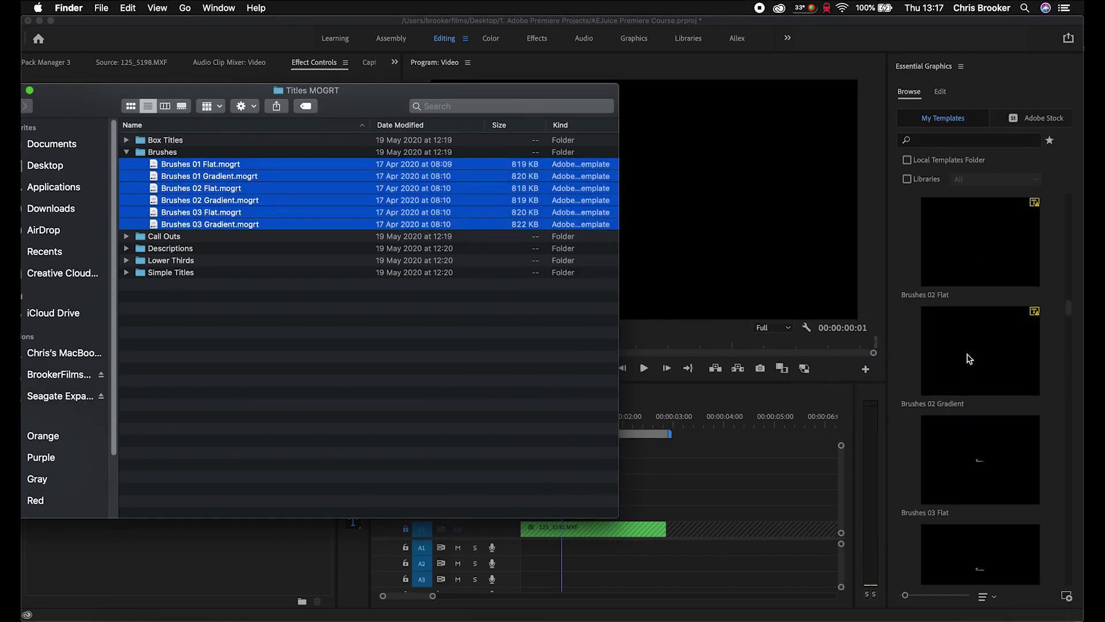
pyautogui.click(967, 357)
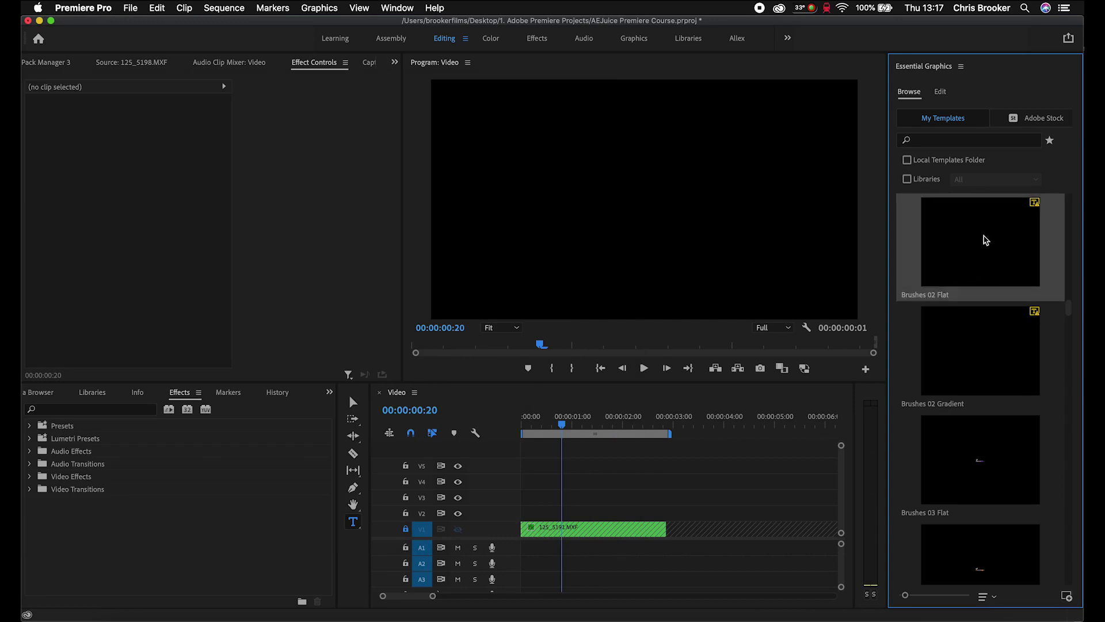
pyautogui.moveTo(979, 256)
pyautogui.mouseDown()
pyautogui.moveTo(549, 450)
pyautogui.moveTo(513, 512)
pyautogui.moveTo(642, 512)
pyautogui.mouseUp()
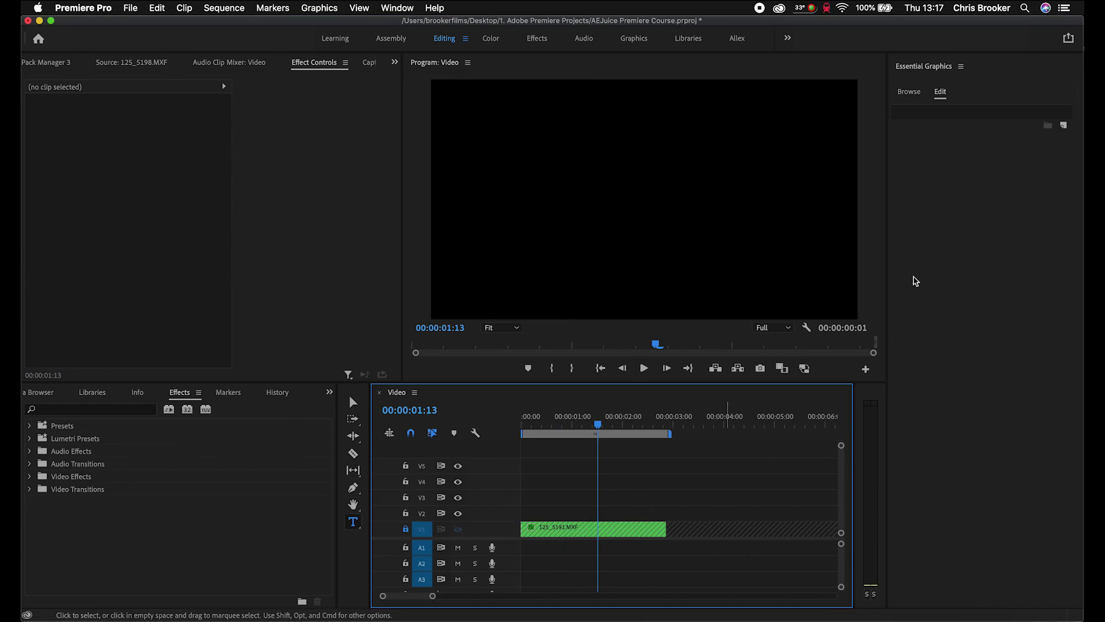
# Cancel the Install Motion Graphics template dialog and bring the Titles MOGRT Finder window forward.
pyautogui.click(911, 92)
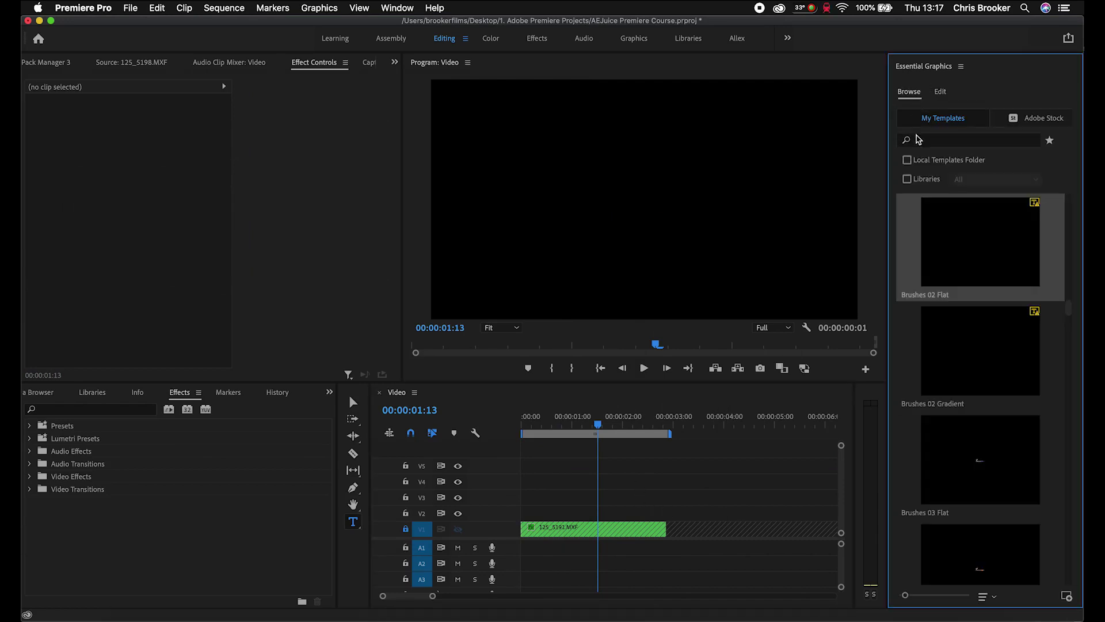
pyautogui.click(1067, 595)
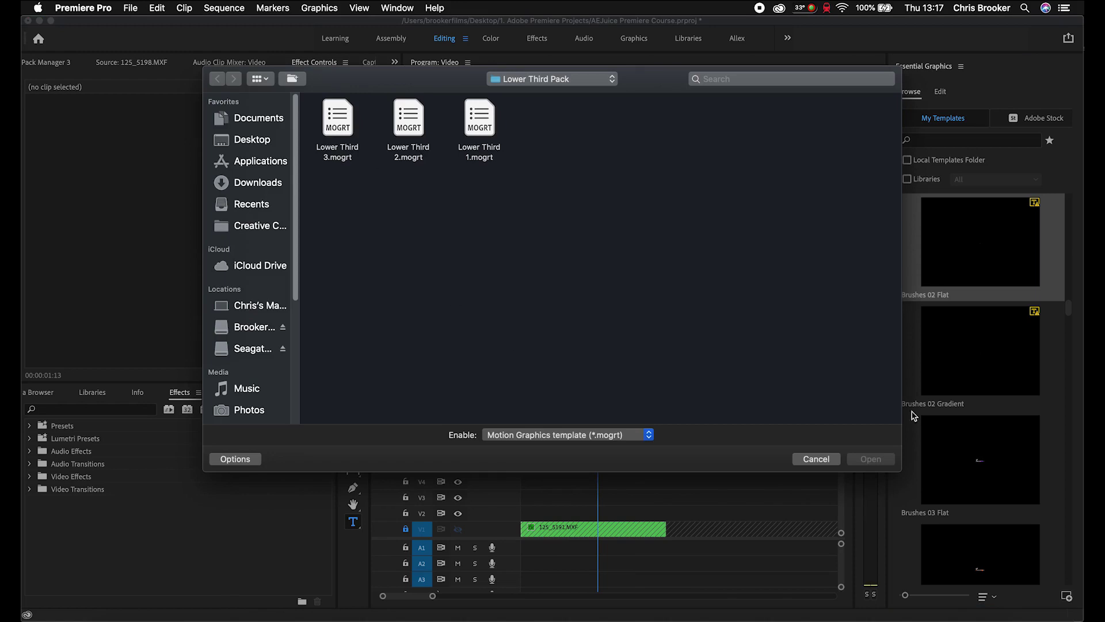
pyautogui.click(815, 460)
pyautogui.scroll(3, 974, 381)
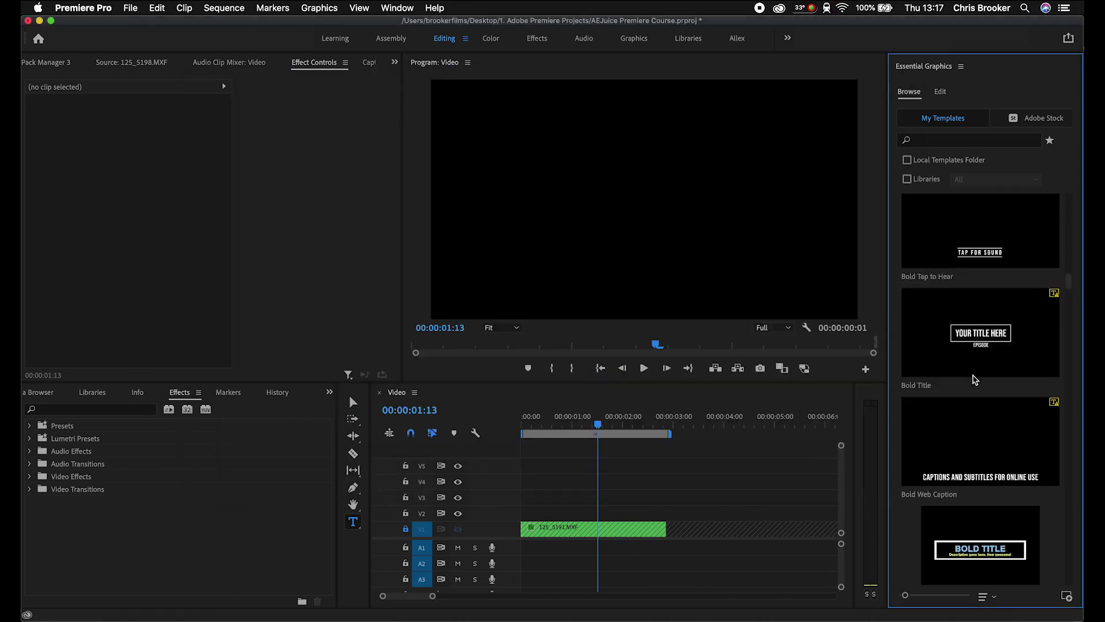
pyautogui.click(121, 611)
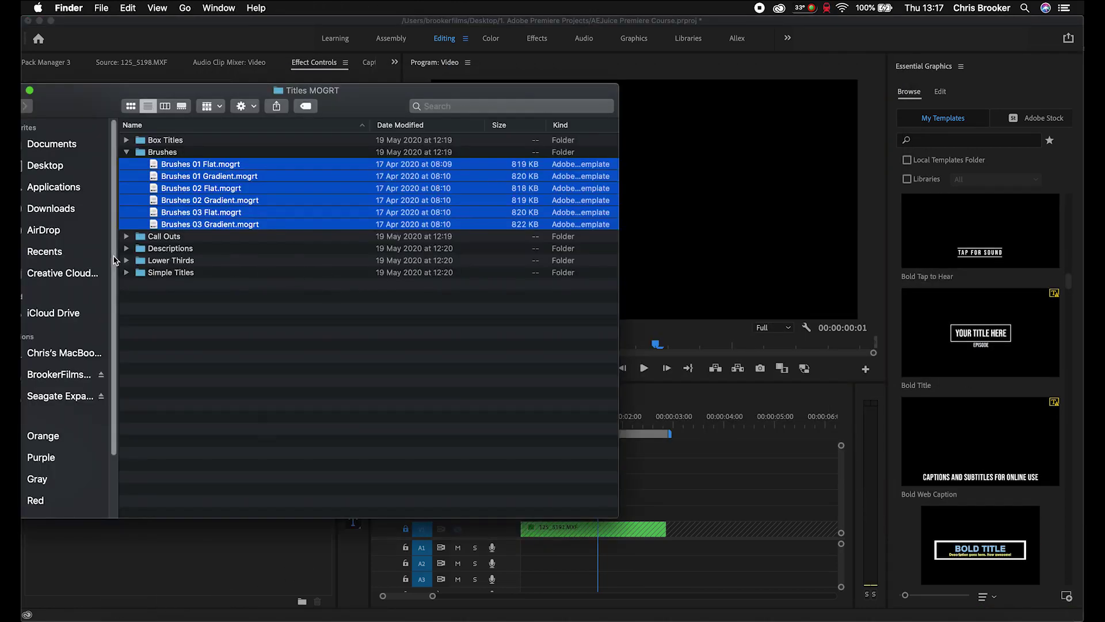
# Expand the Descriptions folder and drag Descriptions 01 Flat.mogrt into Premiere's template list.
pyautogui.click(126, 152)
pyautogui.click(128, 199)
pyautogui.click(126, 199)
pyautogui.click(126, 200)
pyautogui.click(126, 176)
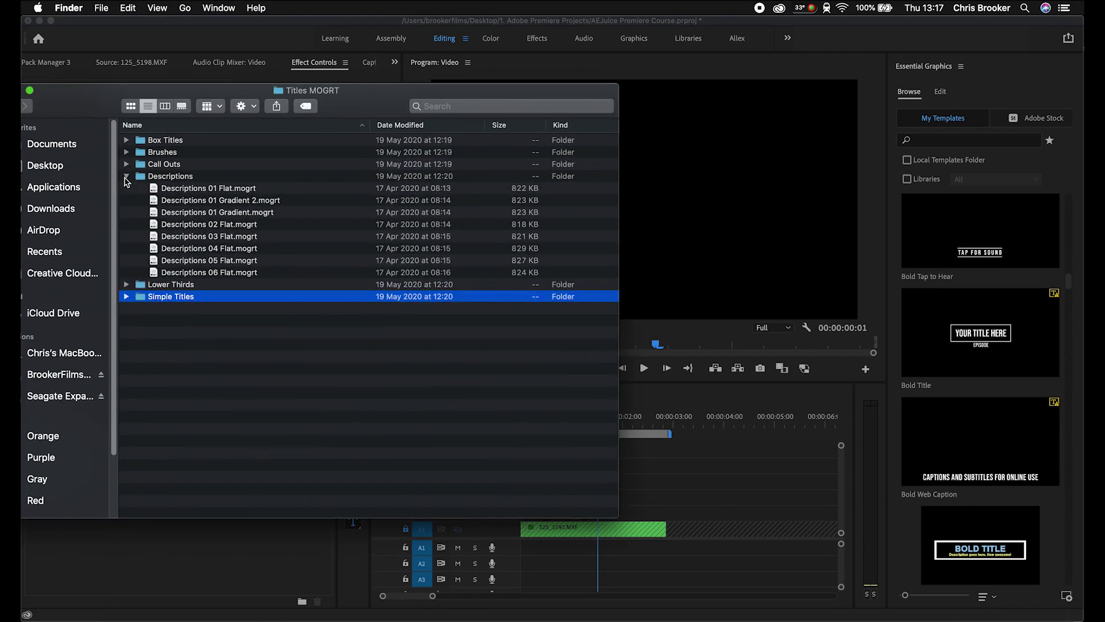
pyautogui.click(236, 189)
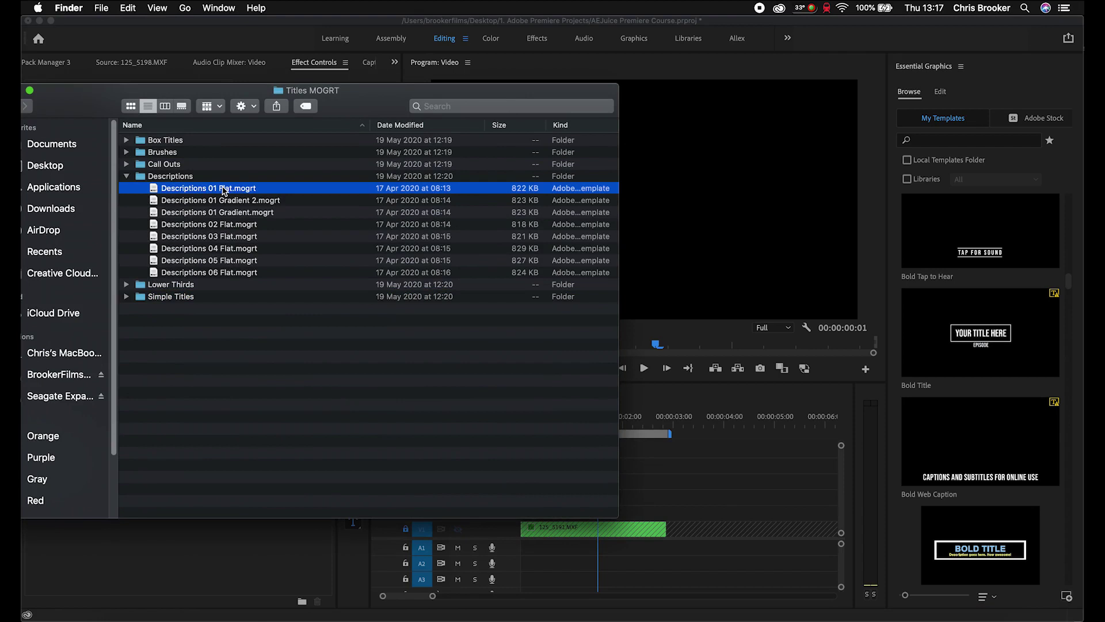
pyautogui.moveTo(224, 192); pyautogui.dragTo(720, 512)
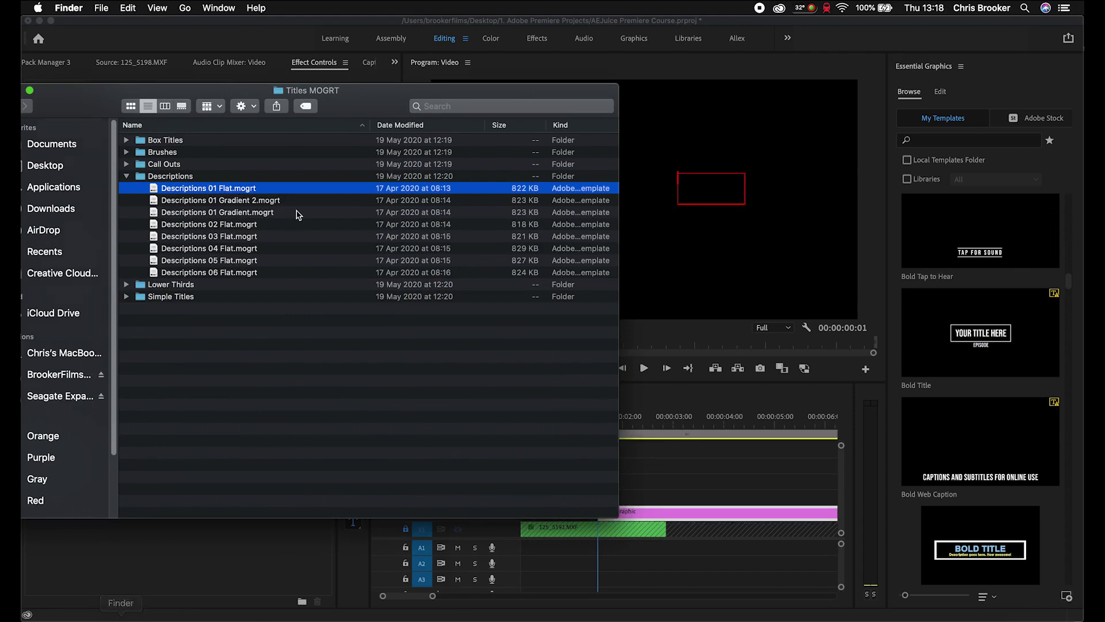
pyautogui.moveTo(207, 194); pyautogui.dragTo(961, 336)
# Find Descriptions 01 Flat in the template list and place it on track V3 above the footage.
pyautogui.click(938, 313)
pyautogui.scroll(-10, 1010, 331)
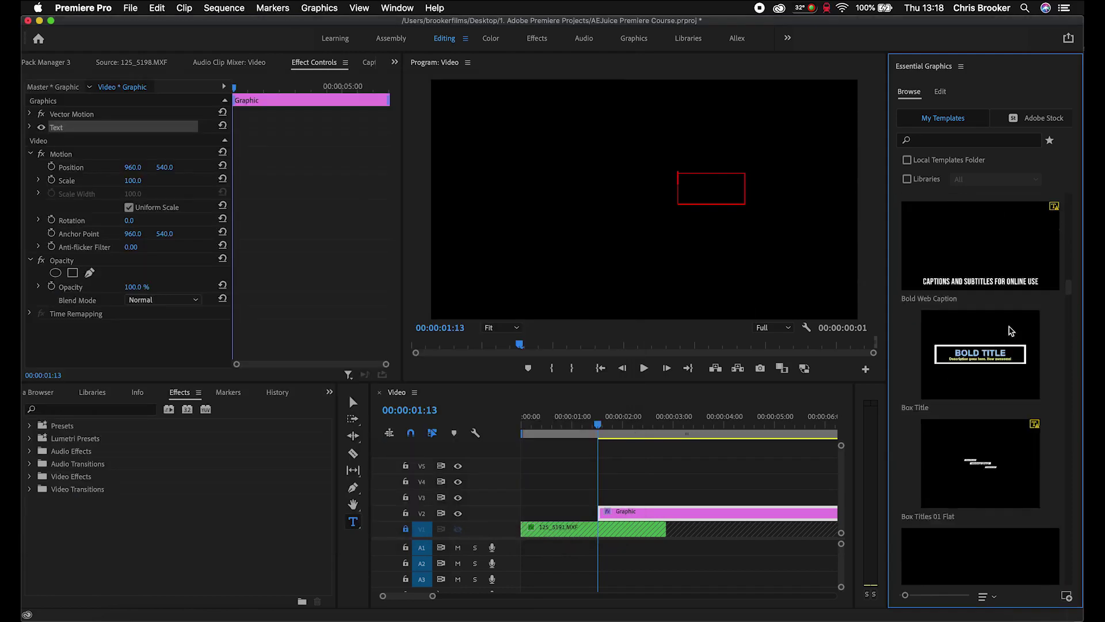
pyautogui.scroll(-3, 1010, 331)
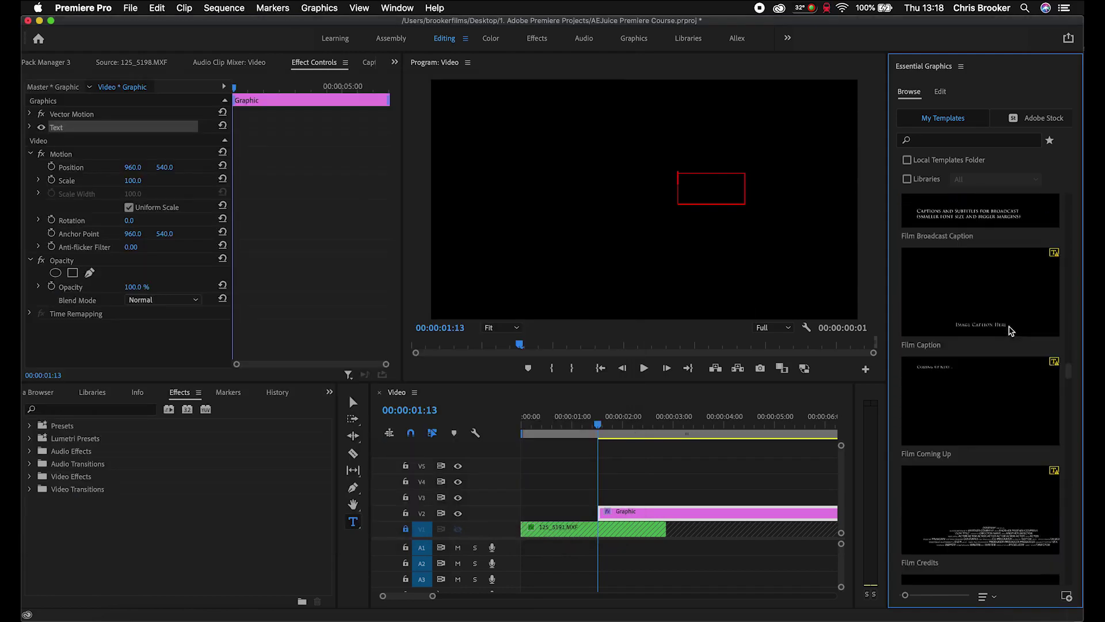
pyautogui.scroll(5, 1010, 331)
pyautogui.scroll(-3, 1010, 331)
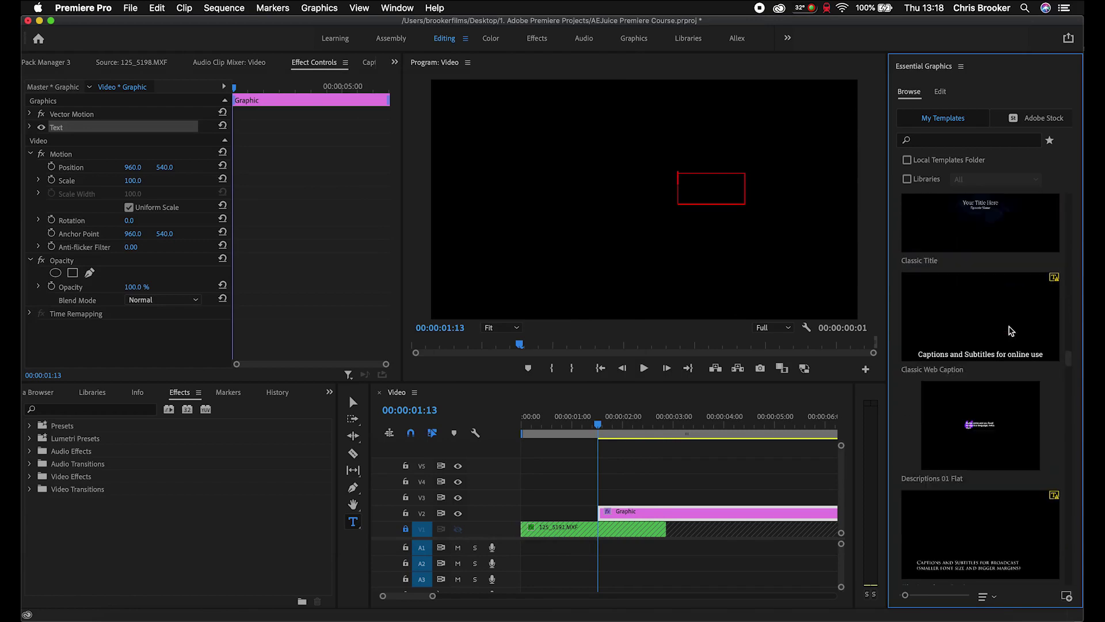
pyautogui.click(973, 425)
pyautogui.moveTo(967, 425); pyautogui.dragTo(520, 496)
# Play the sequence from the start to preview the Descriptions 01 Flat quote title.
pyautogui.click(448, 437)
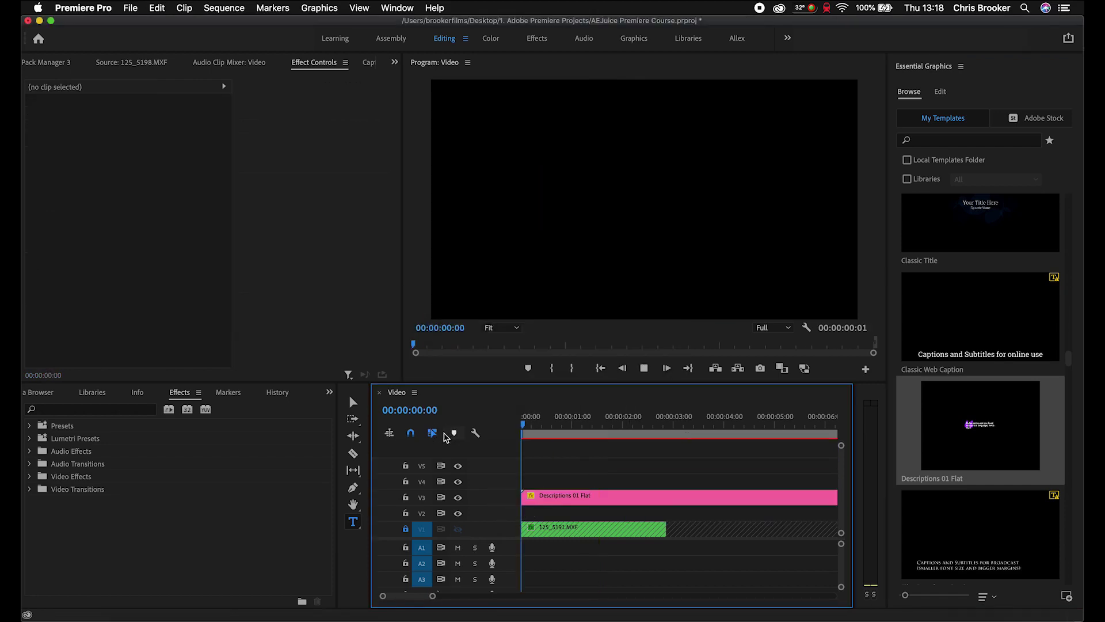
pyautogui.press('space')
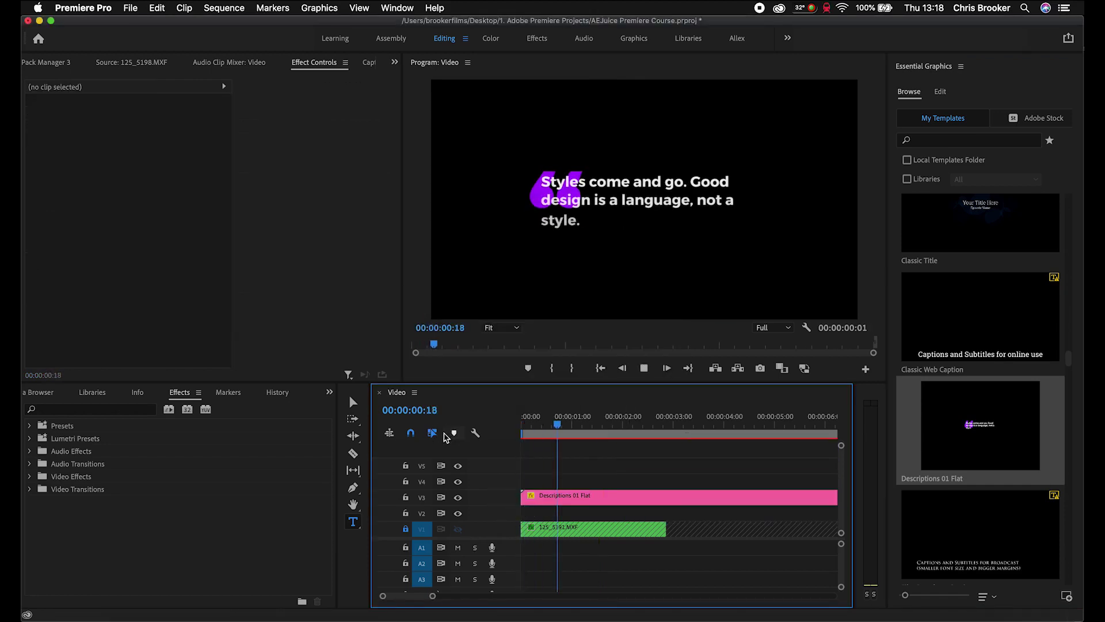
pyautogui.press('space')
pyautogui.click(501, 439)
pyautogui.press('Home')
pyautogui.press('space')
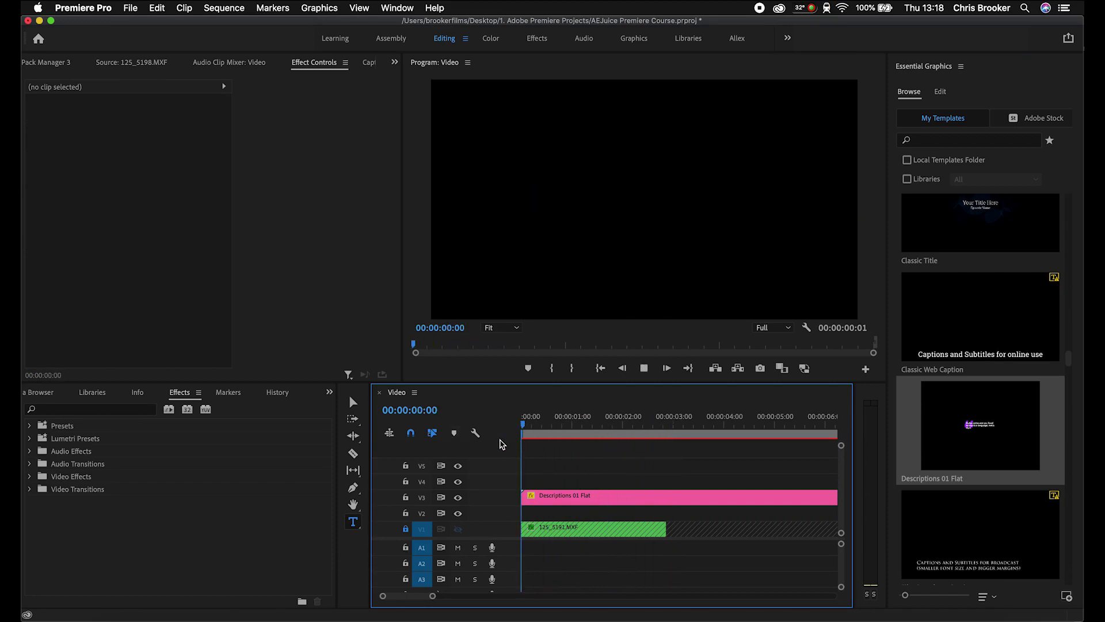
pyautogui.press('space')
# Select the Descriptions 01 Flat clip and edit its Text 01 field.
pyautogui.click(600, 501)
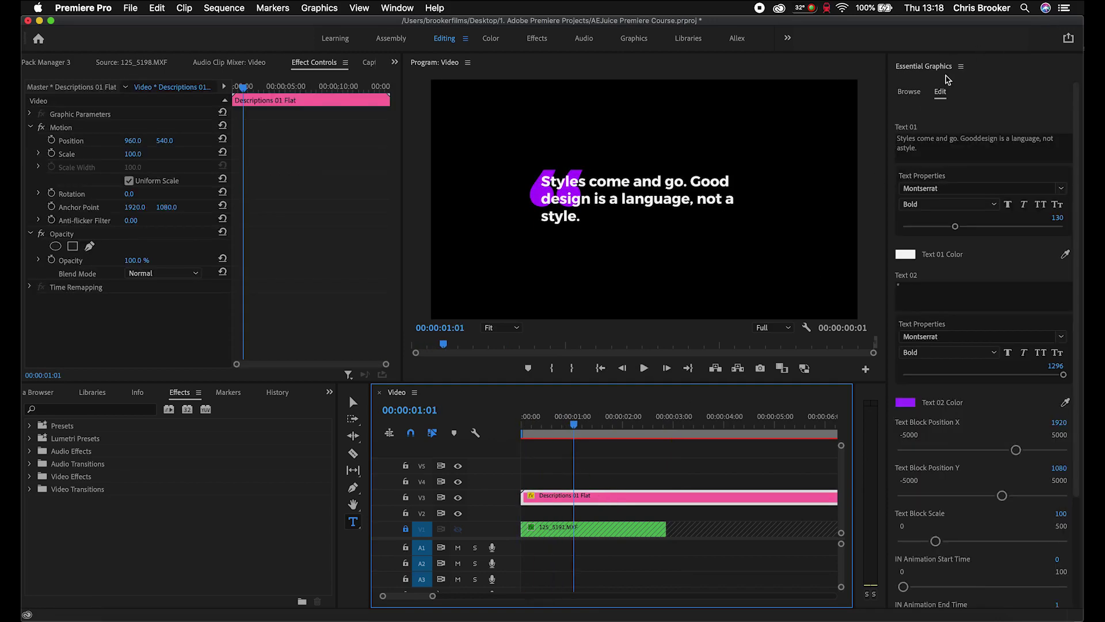
pyautogui.click(1066, 173)
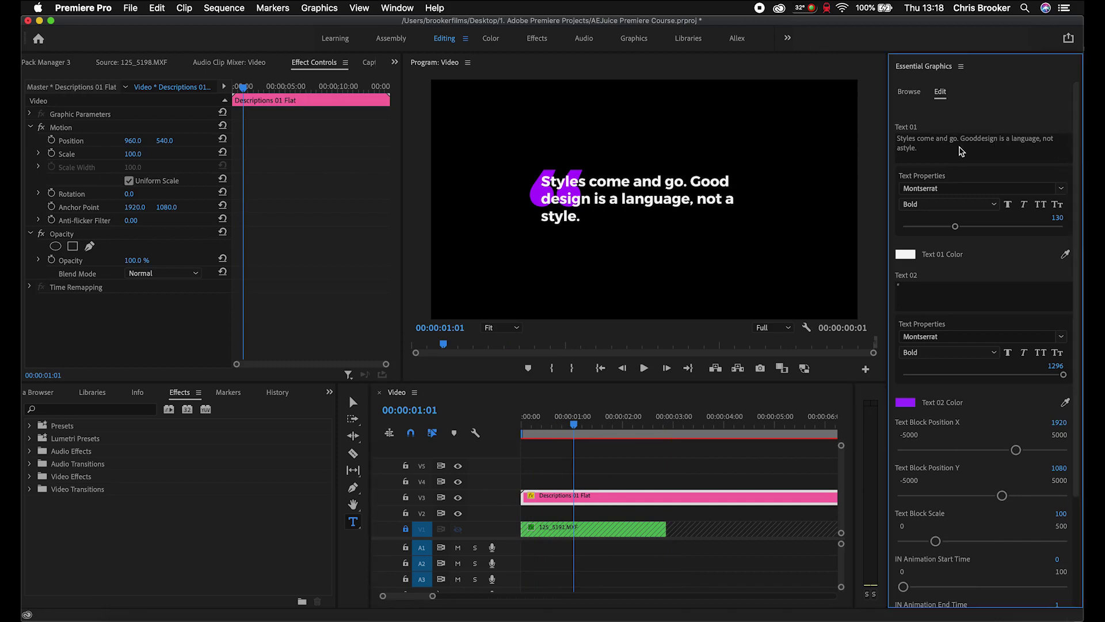
pyautogui.click(958, 151)
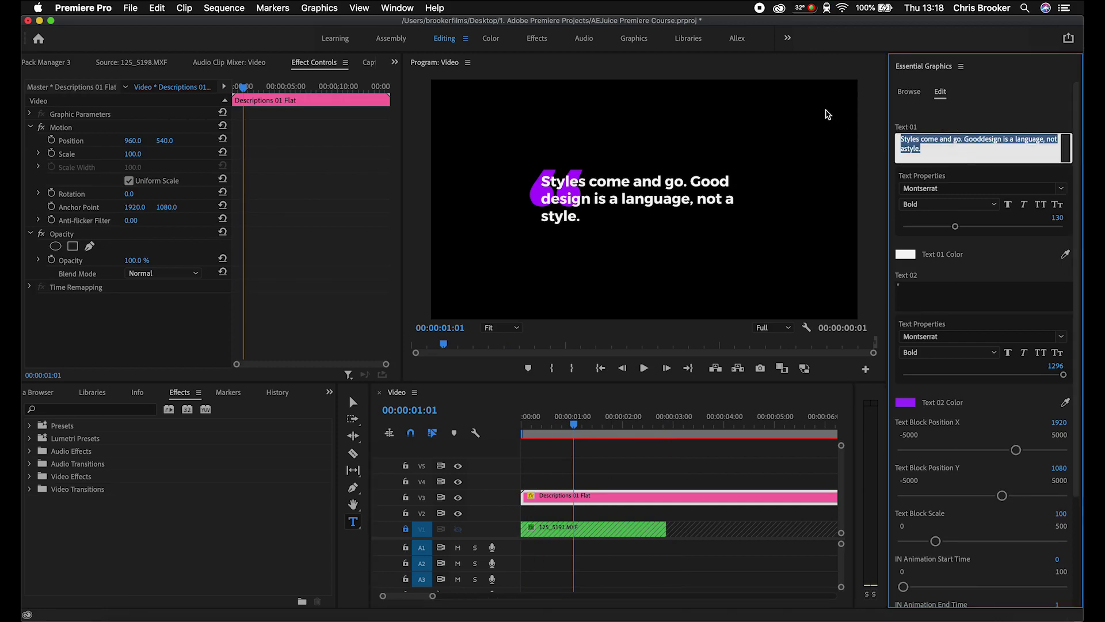
# Change the title text to 'This is a Premiere Pro Tutorial'.
pyautogui.write('This')
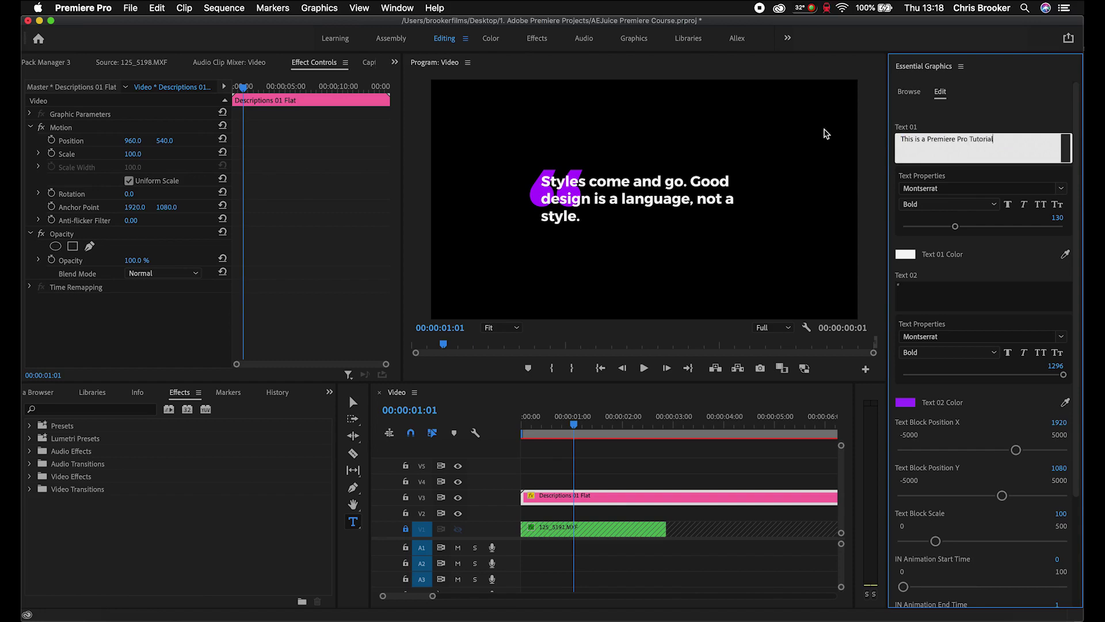
pyautogui.write('is a Premiere Pro Tutorial')
pyautogui.press('Escape')
pyautogui.press('Left')
pyautogui.press('Left')
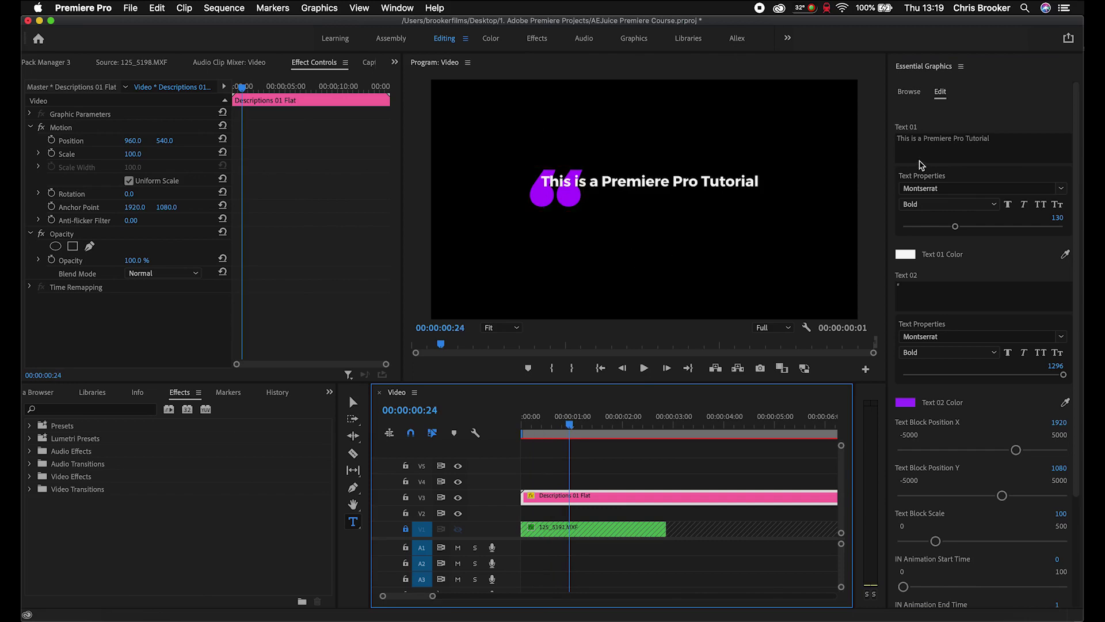
# Keep the Montserrat font and raise the text size from 130 to 153.
pyautogui.click(1064, 192)
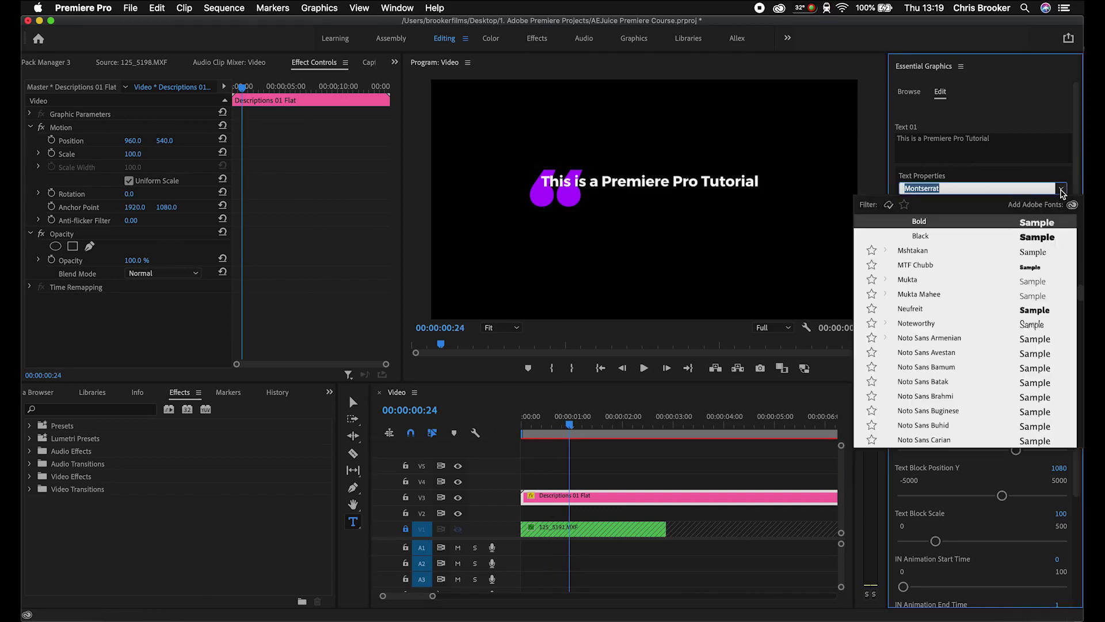
pyautogui.click(1025, 186)
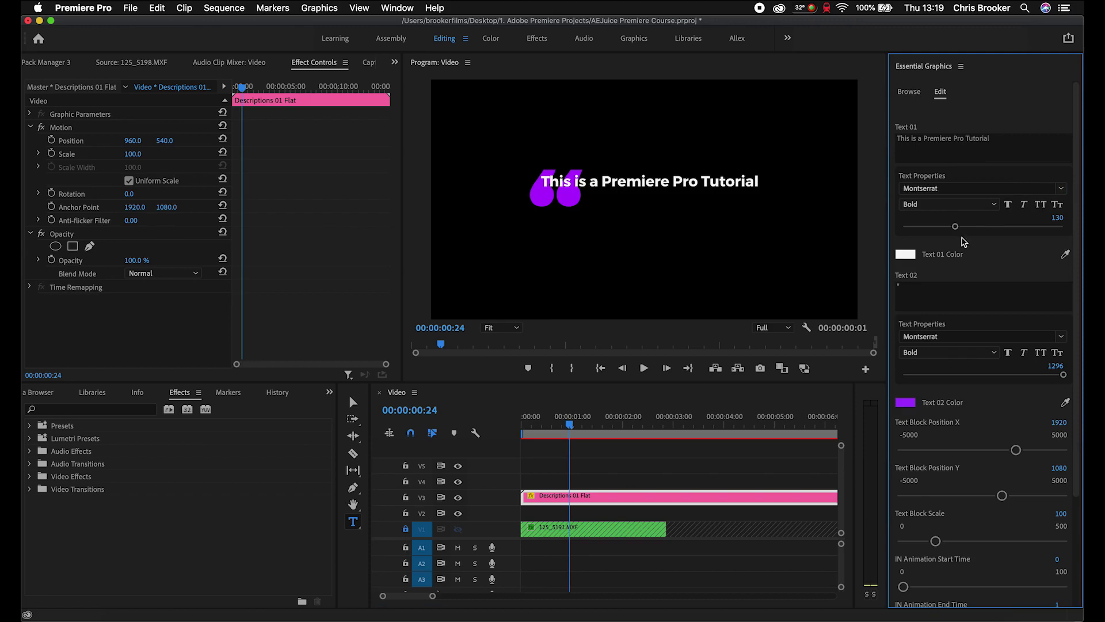
pyautogui.moveTo(956, 226); pyautogui.dragTo(965, 226)
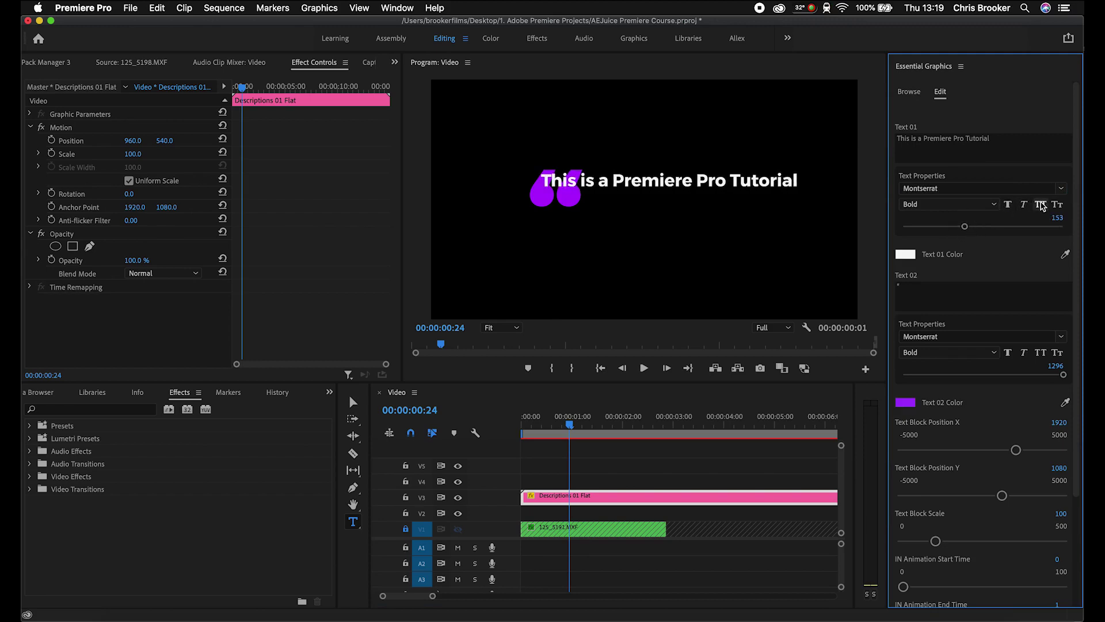
pyautogui.scroll(-5, 967, 242)
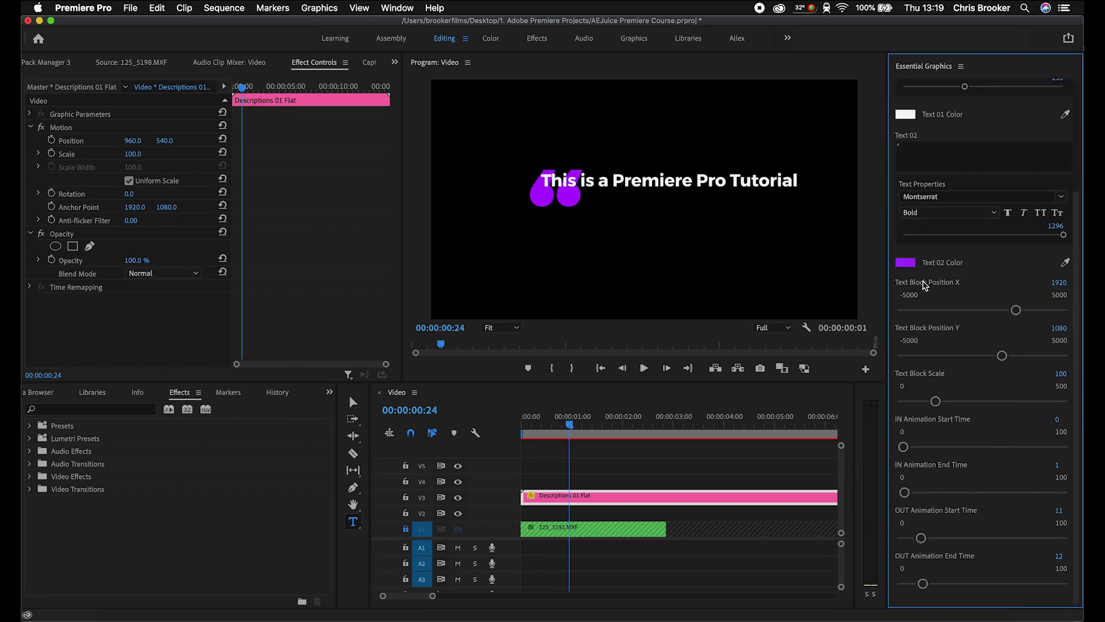
# Set the Text 01 colour to a bright yellow, starting from shade C8C200.
pyautogui.click(906, 117)
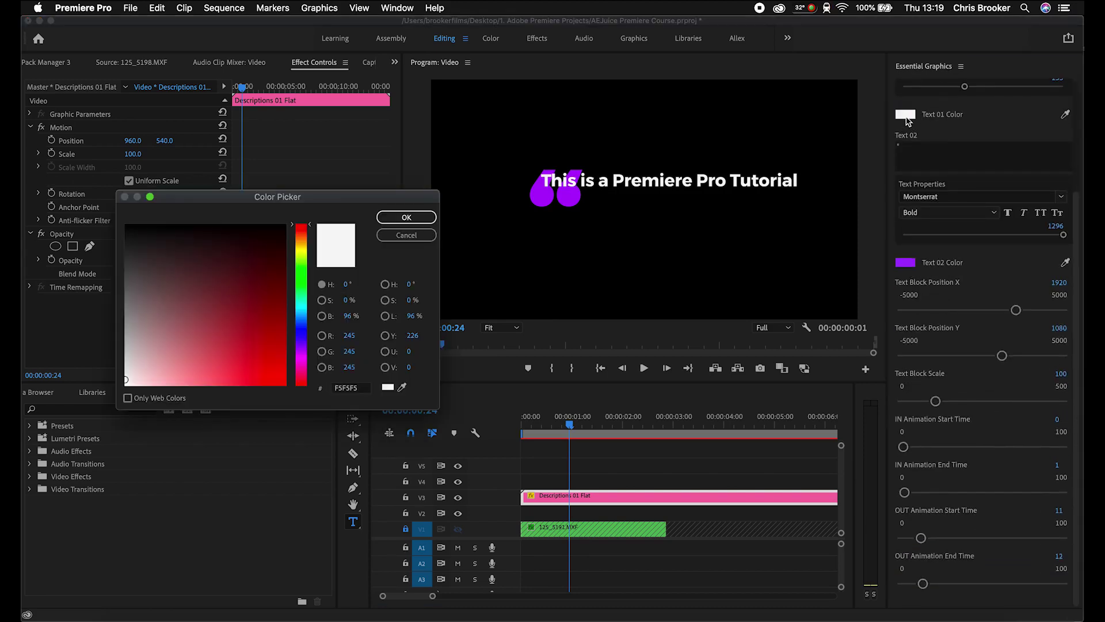
pyautogui.moveTo(302, 325); pyautogui.dragTo(302, 250)
pyautogui.click(285, 350)
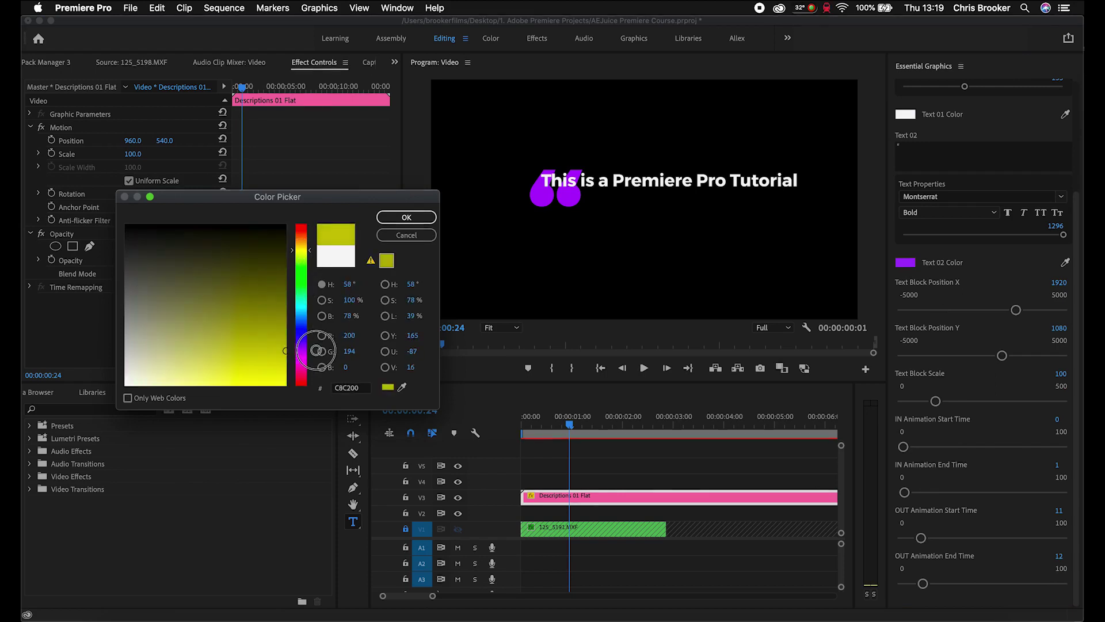
pyautogui.click(397, 221)
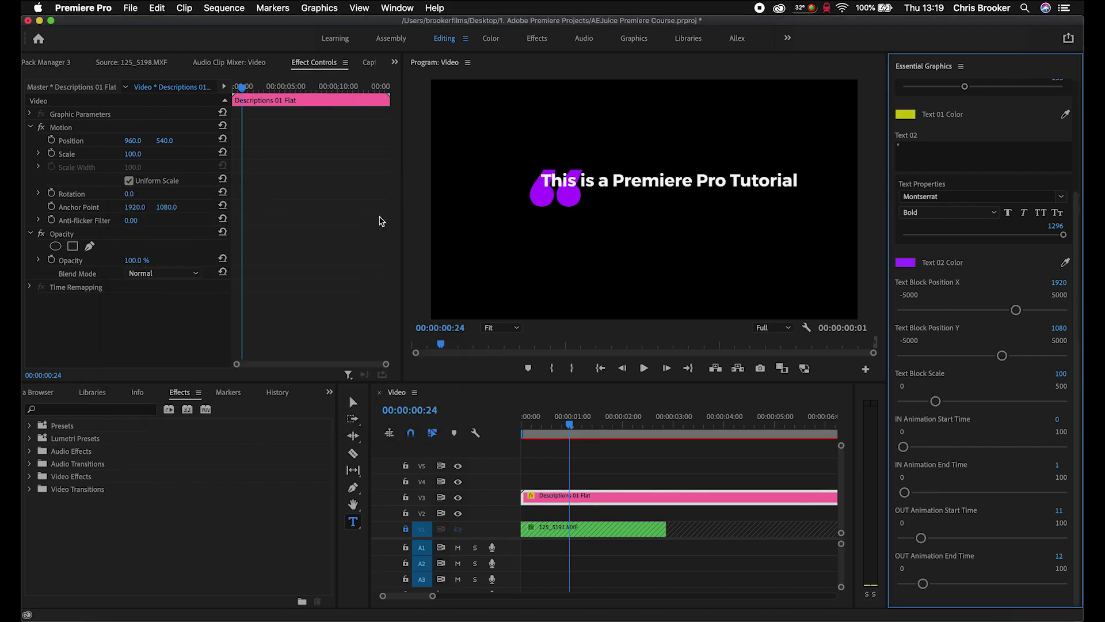
pyautogui.click(907, 114)
pyautogui.click(276, 354)
pyautogui.click(404, 218)
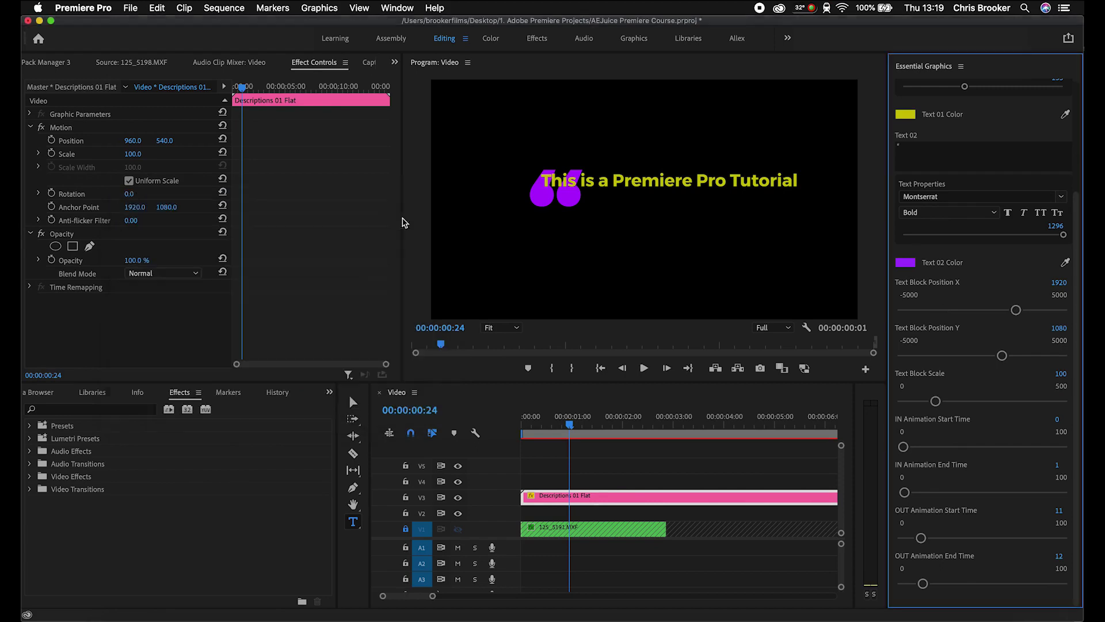
# Set the Text 02 colour of the quote marks to pure red FF0000.
pyautogui.click(908, 266)
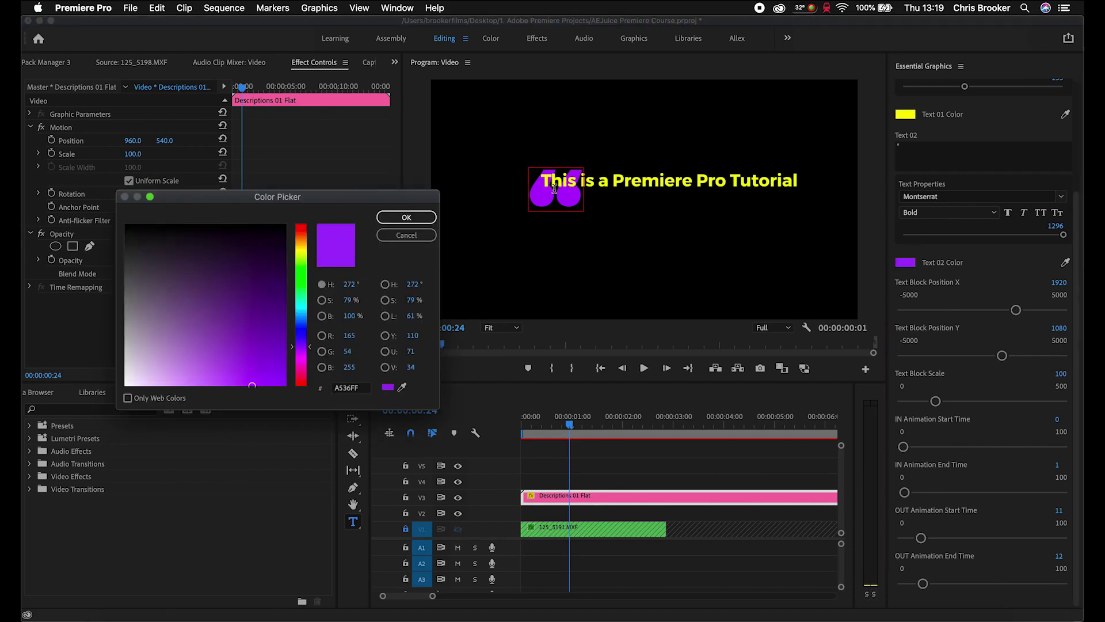
pyautogui.moveTo(301, 253); pyautogui.dragTo(301, 222)
pyautogui.click(285, 385)
pyautogui.click(406, 217)
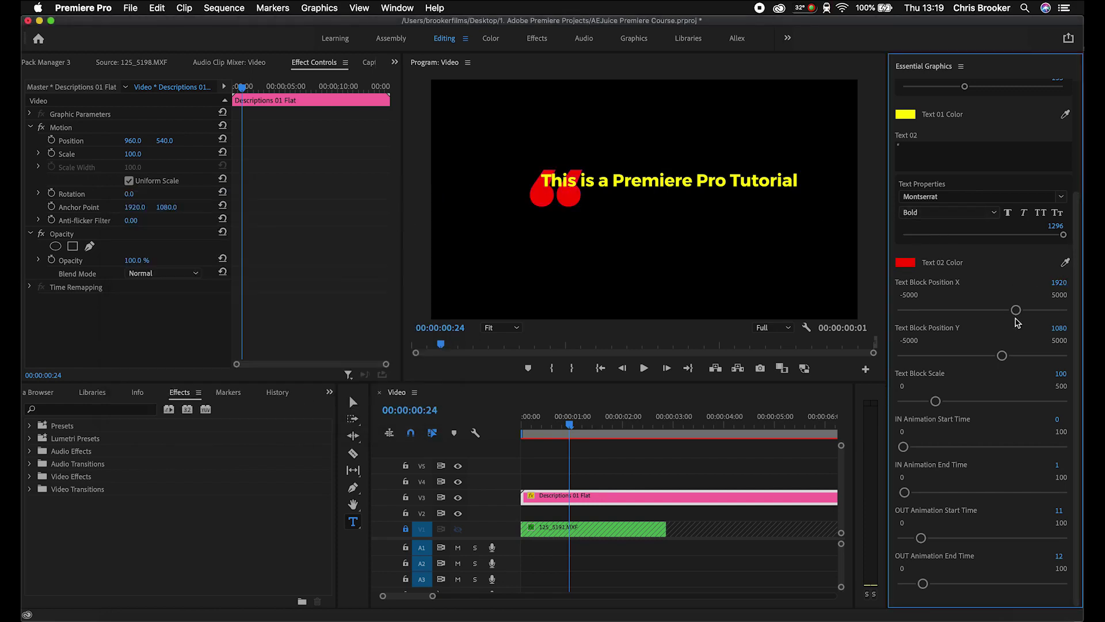
# Nudge the title block horizontally and preview its animation from the sequence start.
pyautogui.moveTo(1016, 312)
pyautogui.mouseDown()
pyautogui.moveTo(990, 312)
pyautogui.moveTo(1018, 311)
pyautogui.mouseUp()
pyautogui.press('Home')
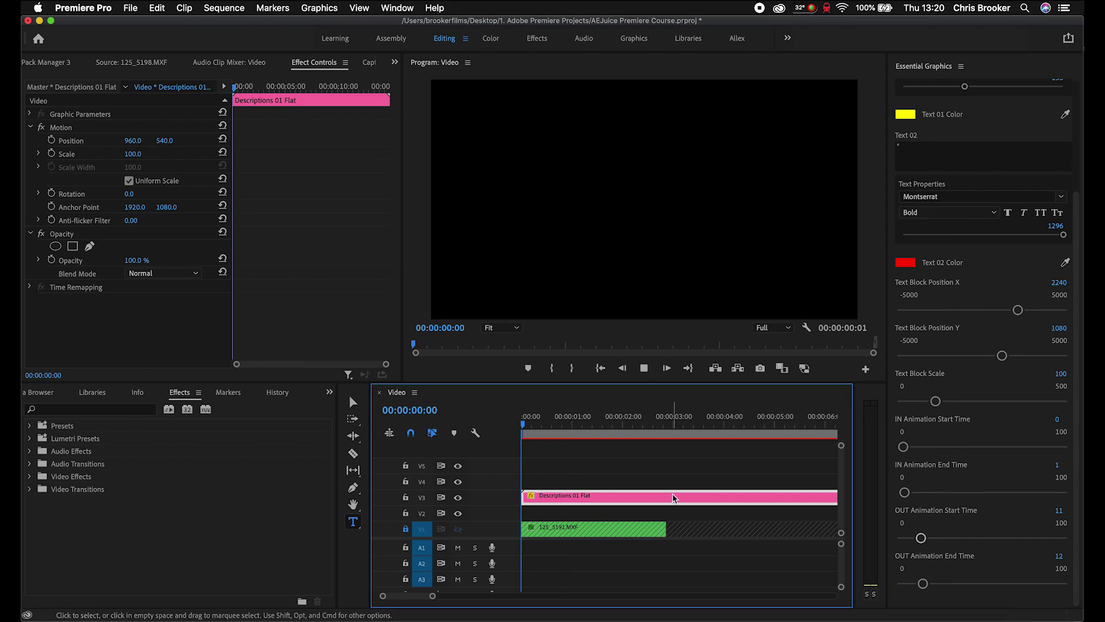
pyautogui.press('space')
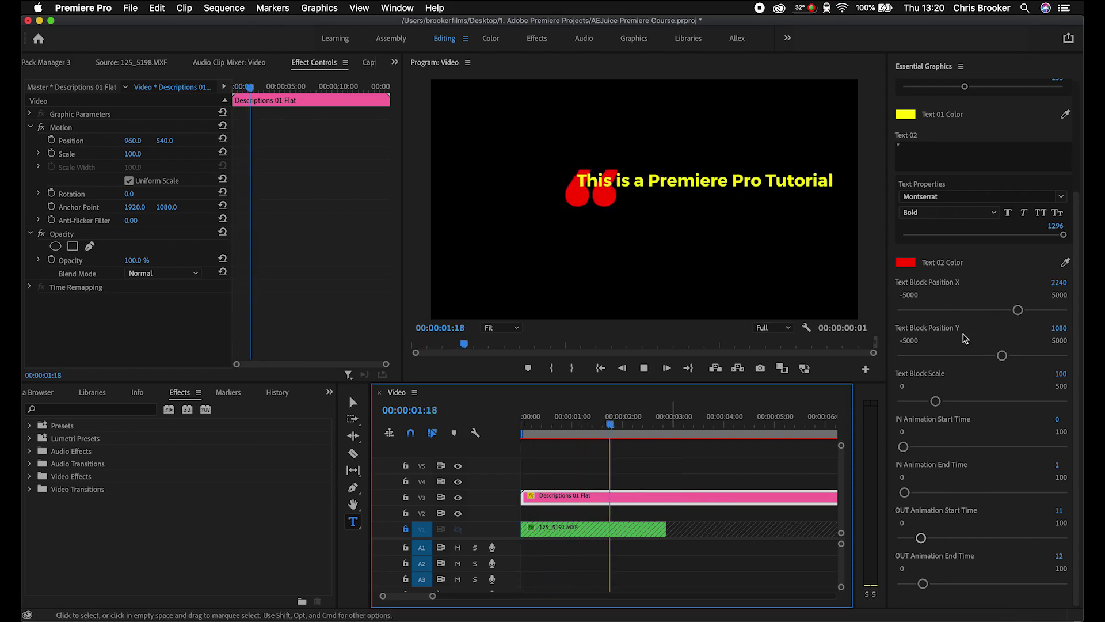
pyautogui.press('space')
# Set the entrance animation to start at 16 and end at 18, then move its start to 10.
pyautogui.moveTo(903, 447); pyautogui.dragTo(929, 447)
pyautogui.moveTo(904, 492); pyautogui.dragTo(930, 492)
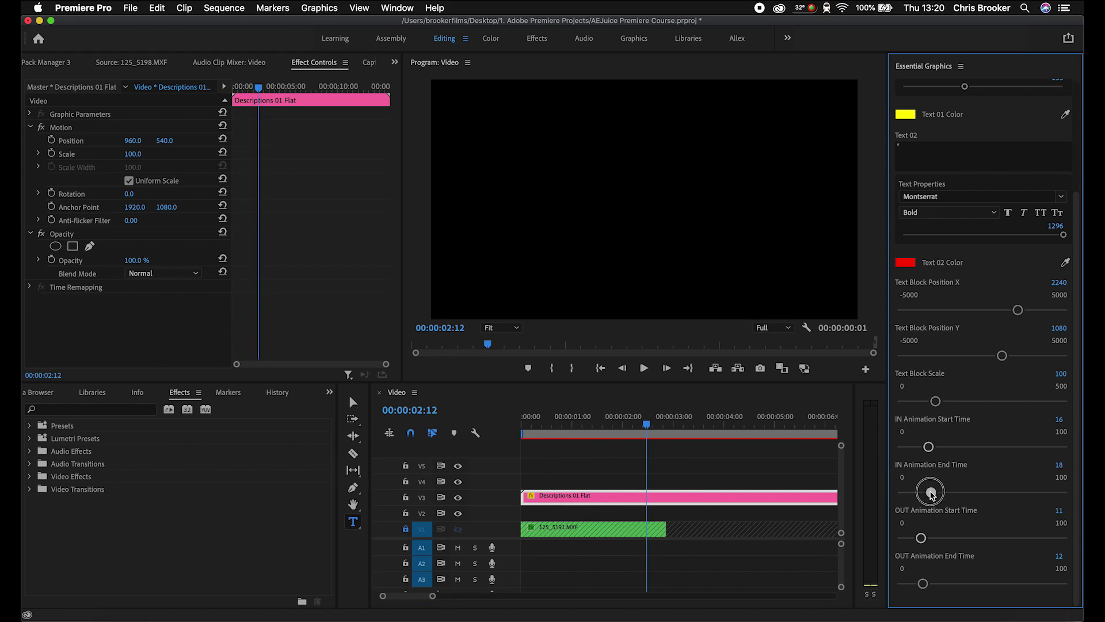
pyautogui.click(395, 432)
pyautogui.press('Home')
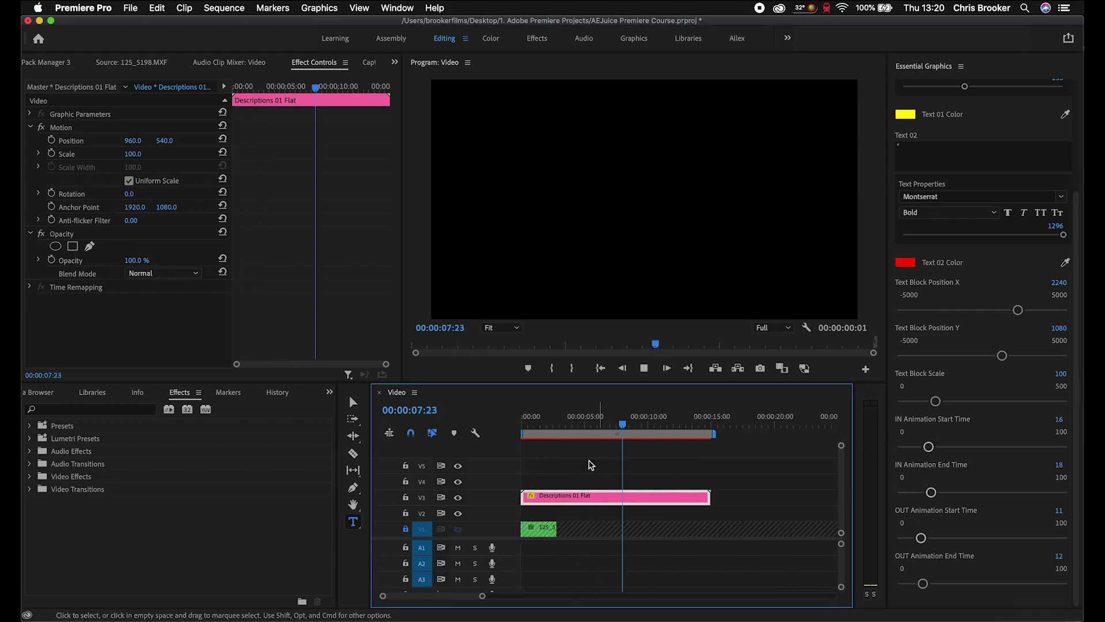
pyautogui.press('space')
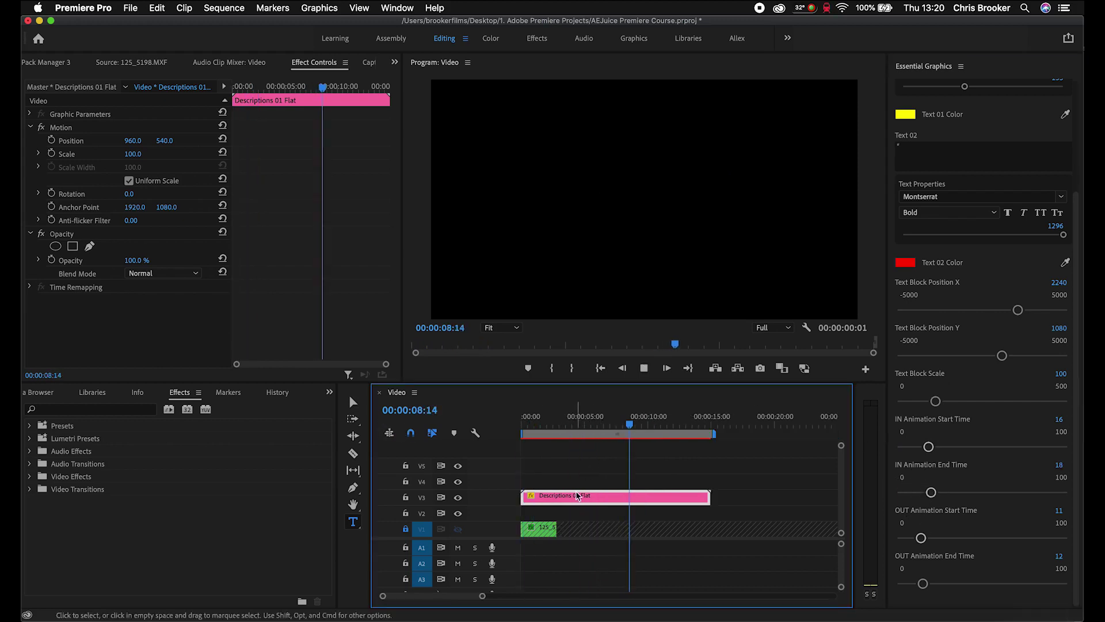
pyautogui.moveTo(927, 452); pyautogui.dragTo(906, 451)
pyautogui.press('Home')
pyautogui.click(452, 440)
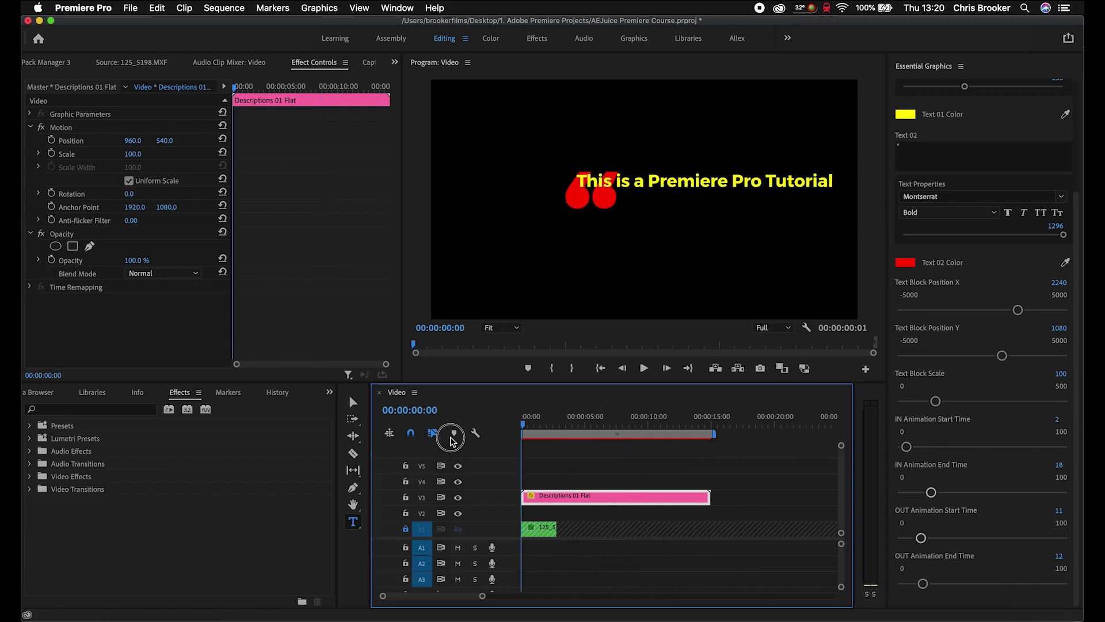
pyautogui.press('space')
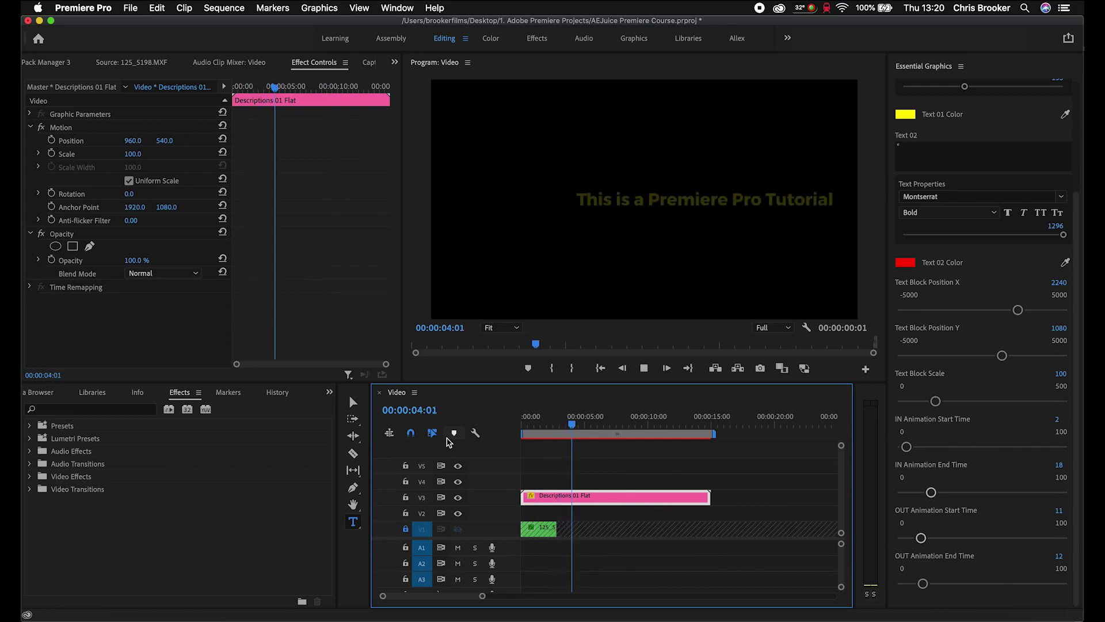
pyautogui.press('space')
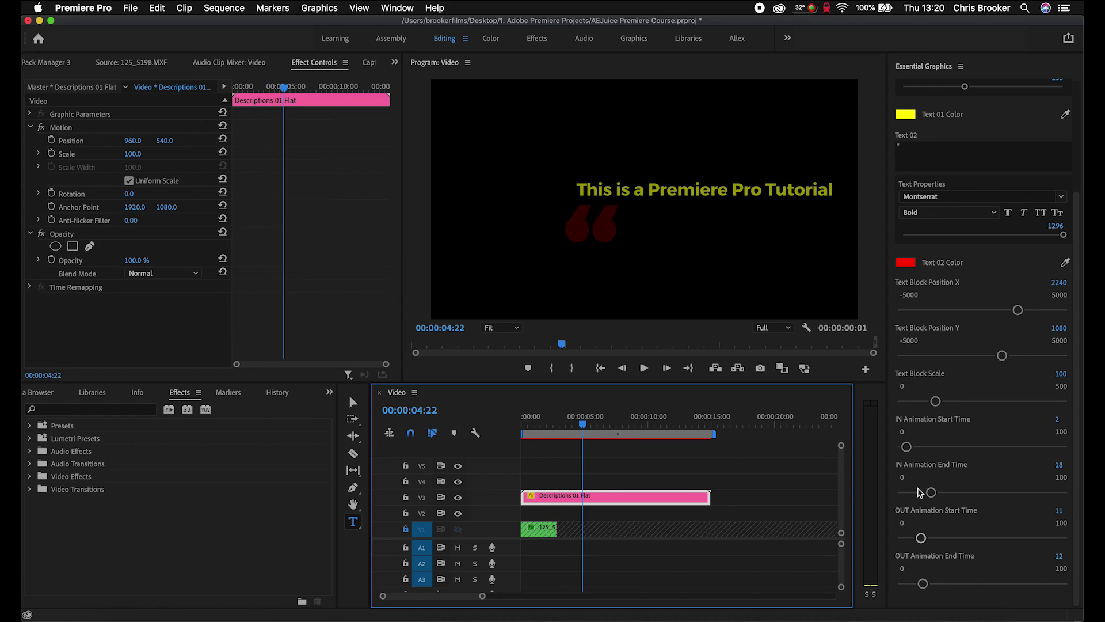
# Shorten the entrance to end at 6, replay it, and switch to browsing installed templates.
pyautogui.moveTo(931, 493); pyautogui.dragTo(914, 494)
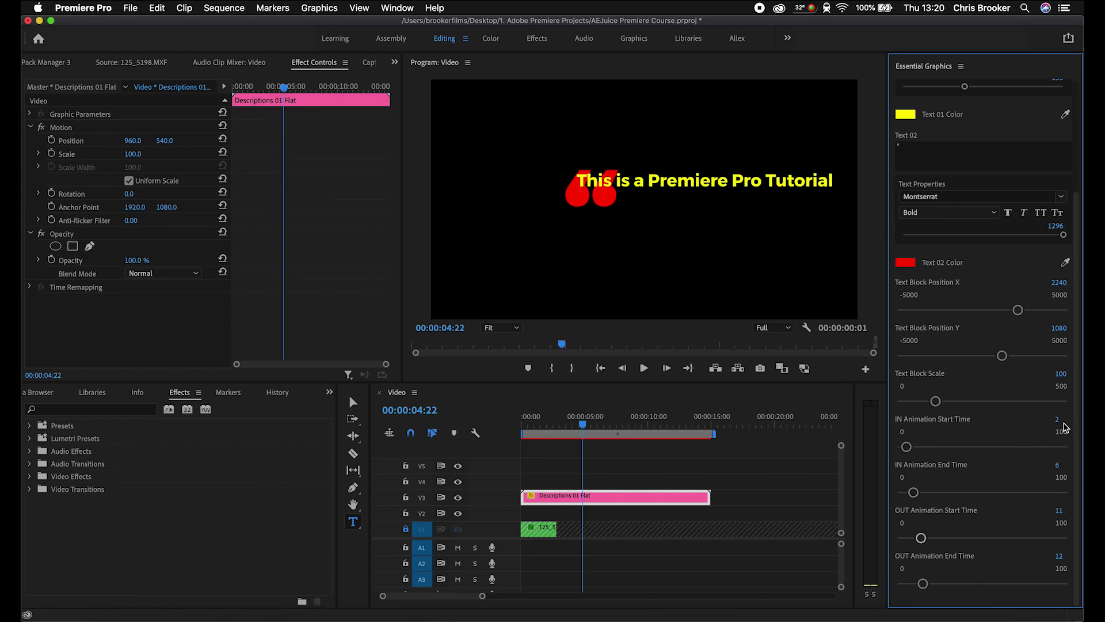
pyautogui.click(486, 415)
pyautogui.press('Home')
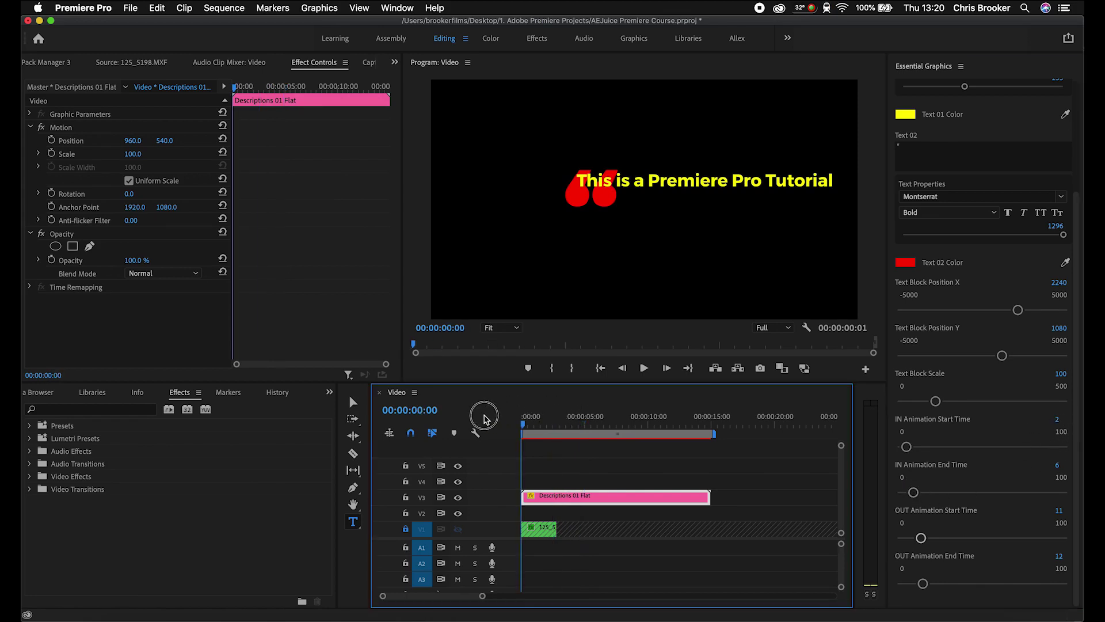
pyautogui.press('space')
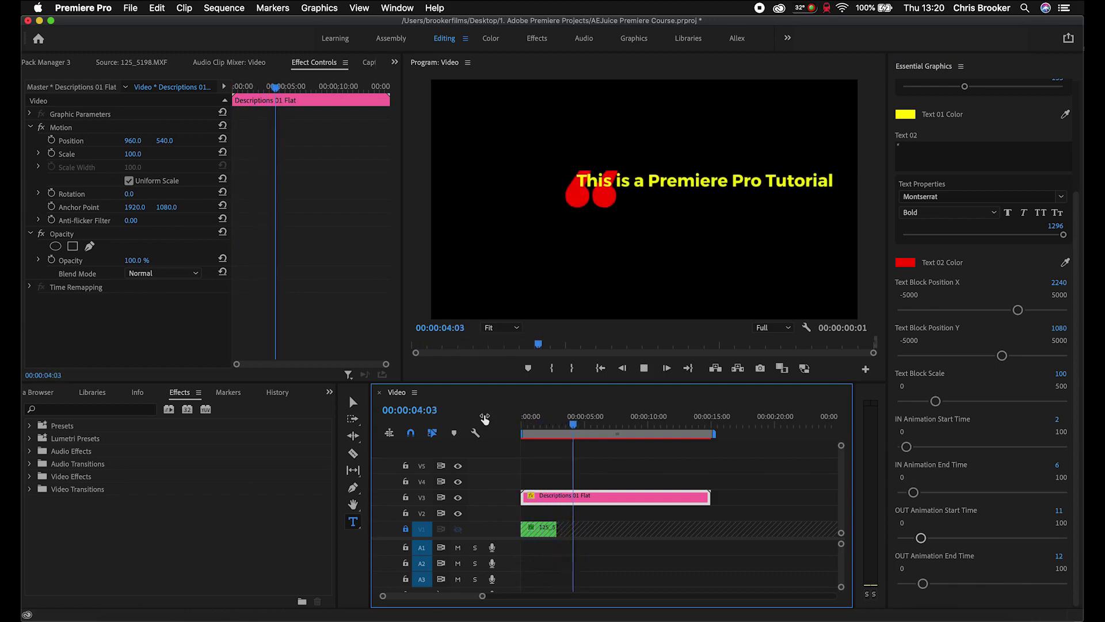
pyautogui.press('space')
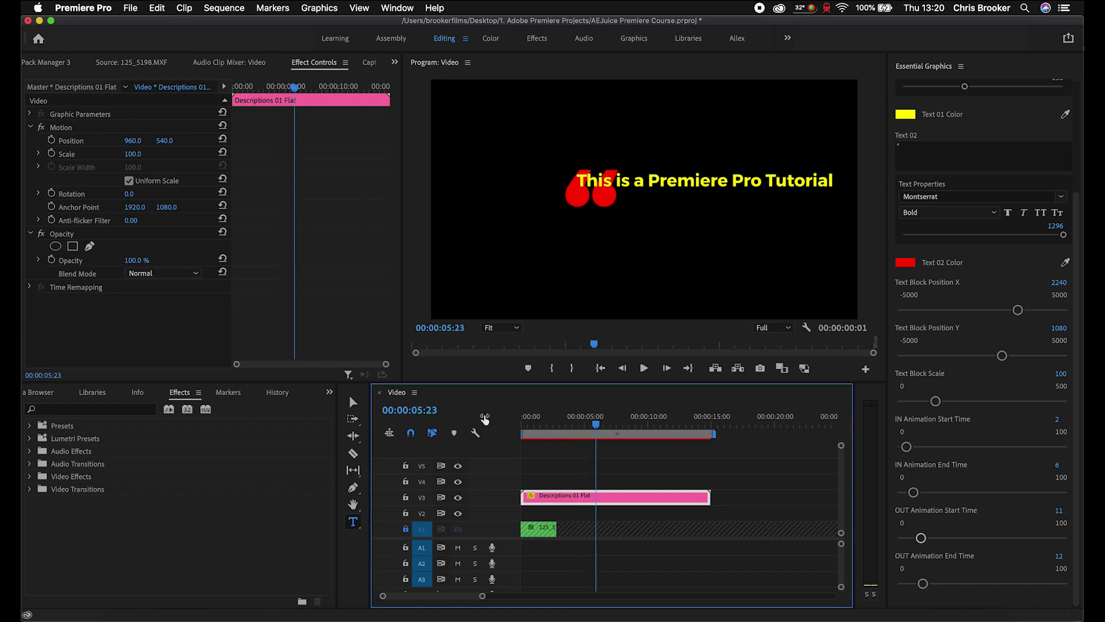
pyautogui.scroll(5, 934, 512)
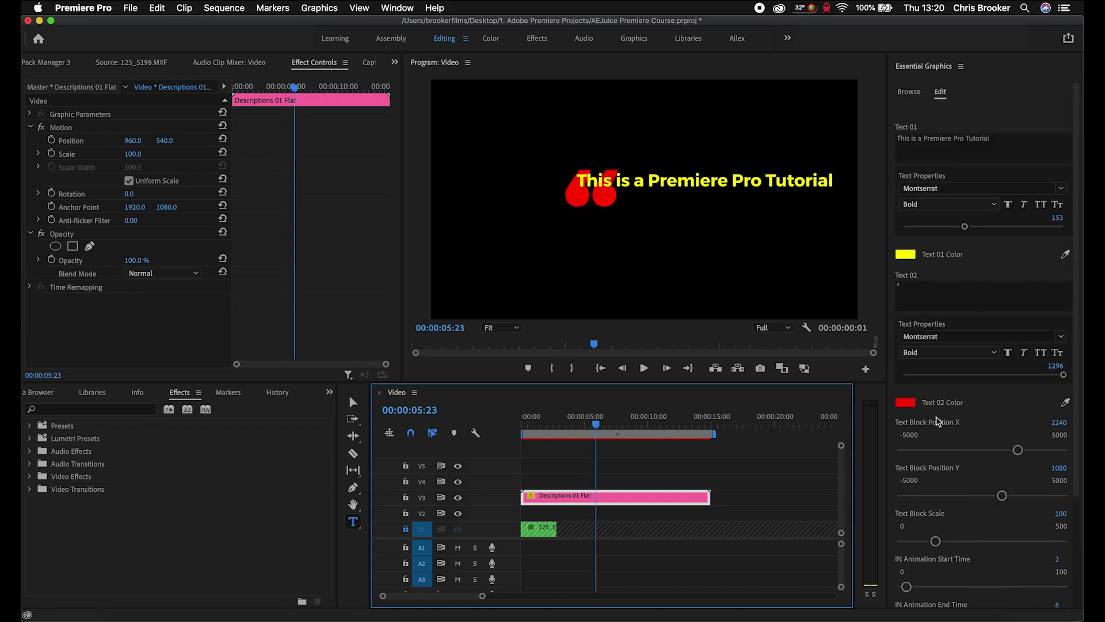
pyautogui.click(909, 91)
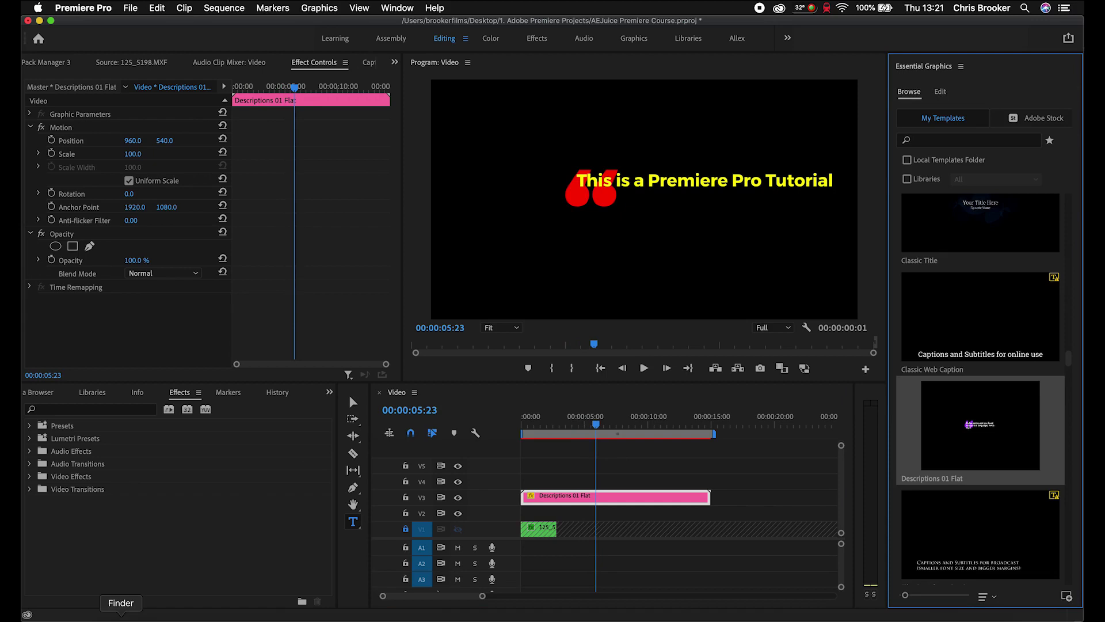
# Drag Box Titles 01 Flat.mogrt from Finder into Premiere's template library, overwriting the existing copy.
pyautogui.click(121, 617)
pyautogui.click(126, 176)
pyautogui.click(126, 152)
pyautogui.click(196, 165)
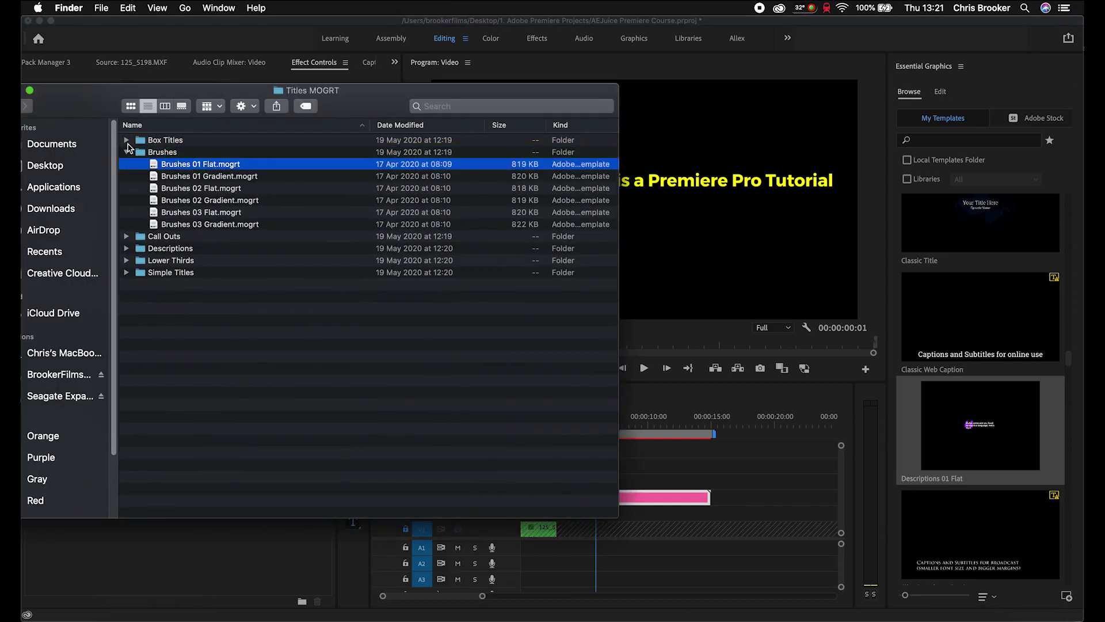
pyautogui.click(126, 140)
pyautogui.click(189, 152)
pyautogui.moveTo(178, 152); pyautogui.dragTo(994, 259)
pyautogui.click(590, 335)
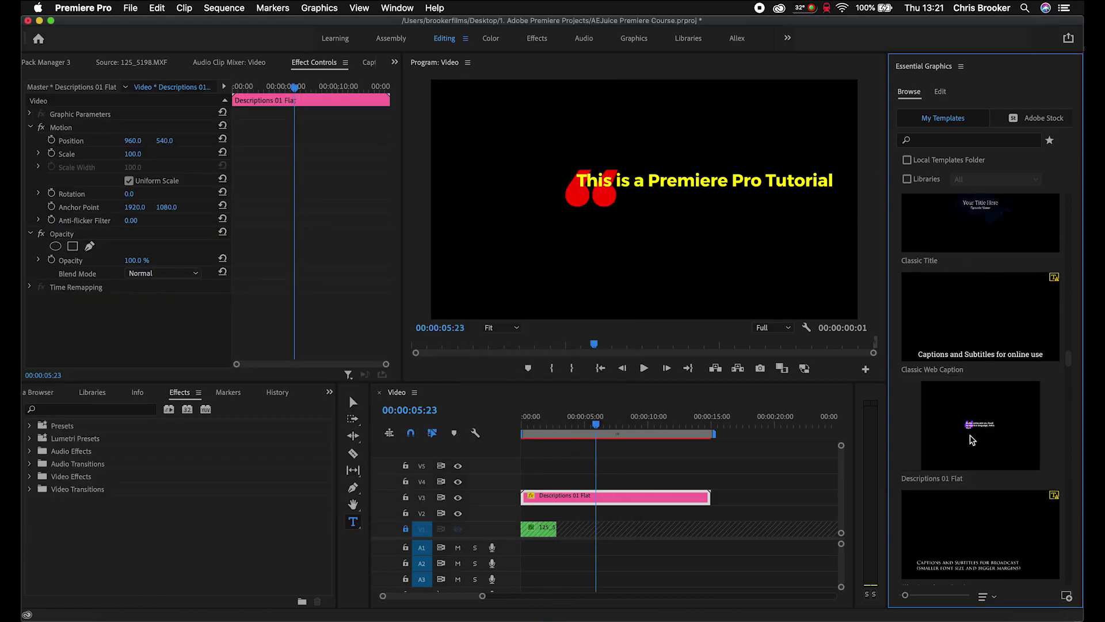
# Place Brushes 01 Gradient on track V4 and move the playhead back to 00:00:00:00.
pyautogui.scroll(10, 953, 409)
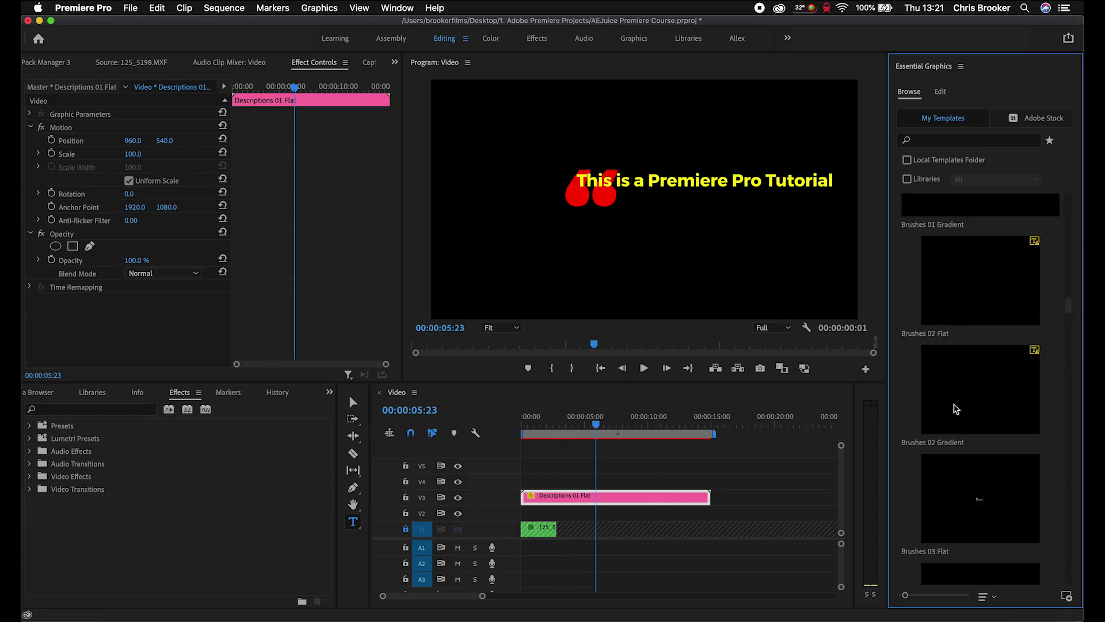
pyautogui.moveTo(979, 257)
pyautogui.mouseDown()
pyautogui.moveTo(493, 478)
pyautogui.moveTo(520, 481)
pyautogui.mouseUp()
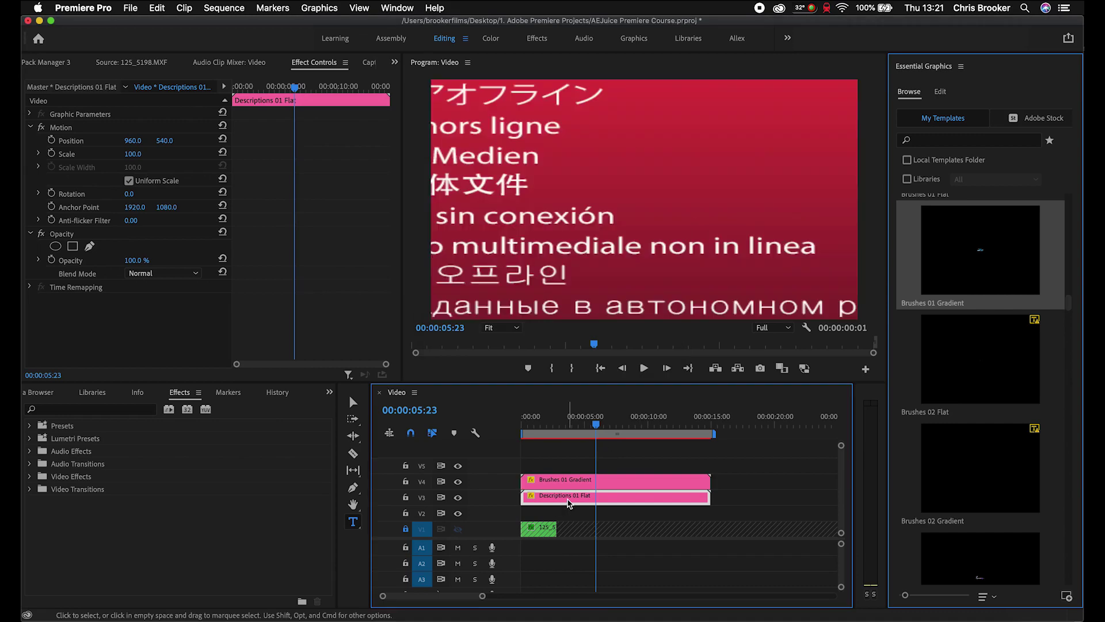
pyautogui.moveTo(574, 424); pyautogui.dragTo(514, 429)
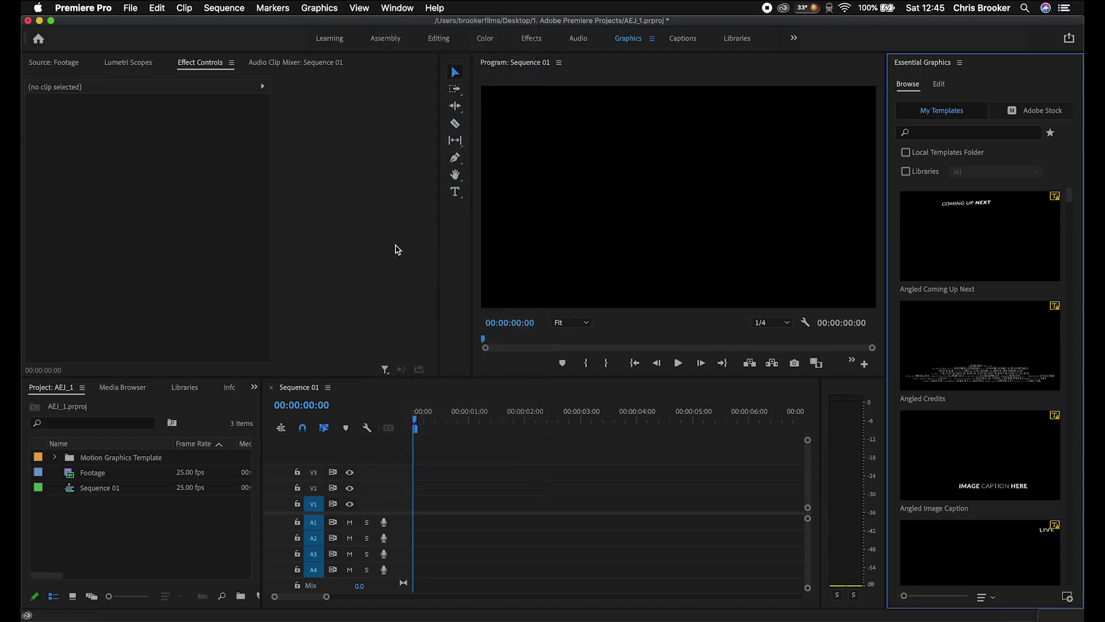
# Launch AEJuice Pack Manager 3 from Window > Extensions and dock it in the top-left panel group.
pyautogui.click(398, 9)
pyautogui.moveTo(461, 55)
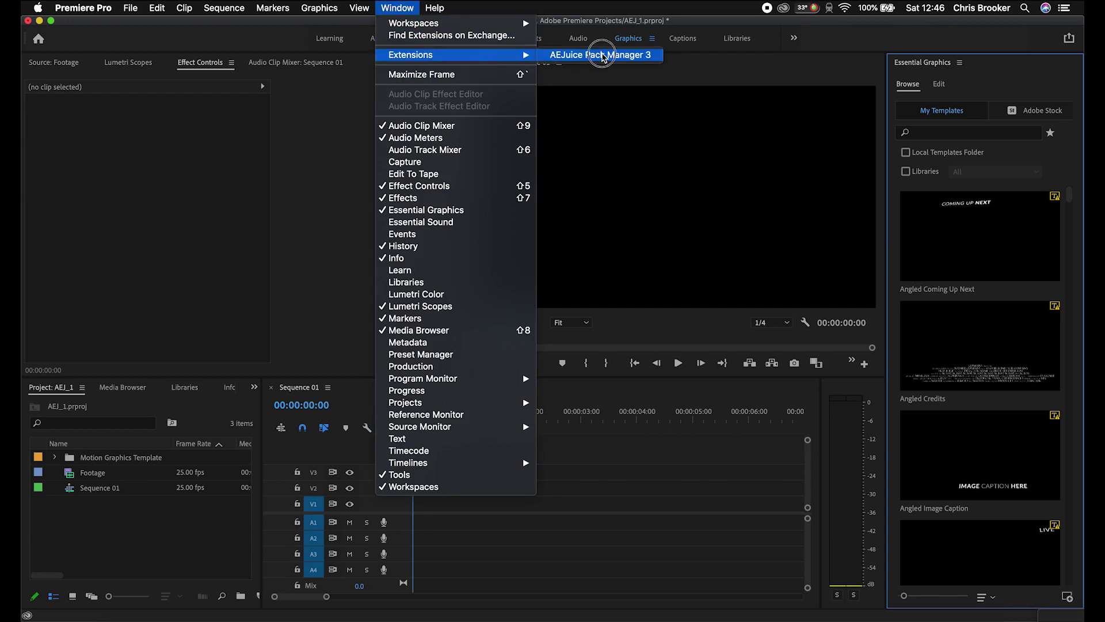
pyautogui.click(601, 55)
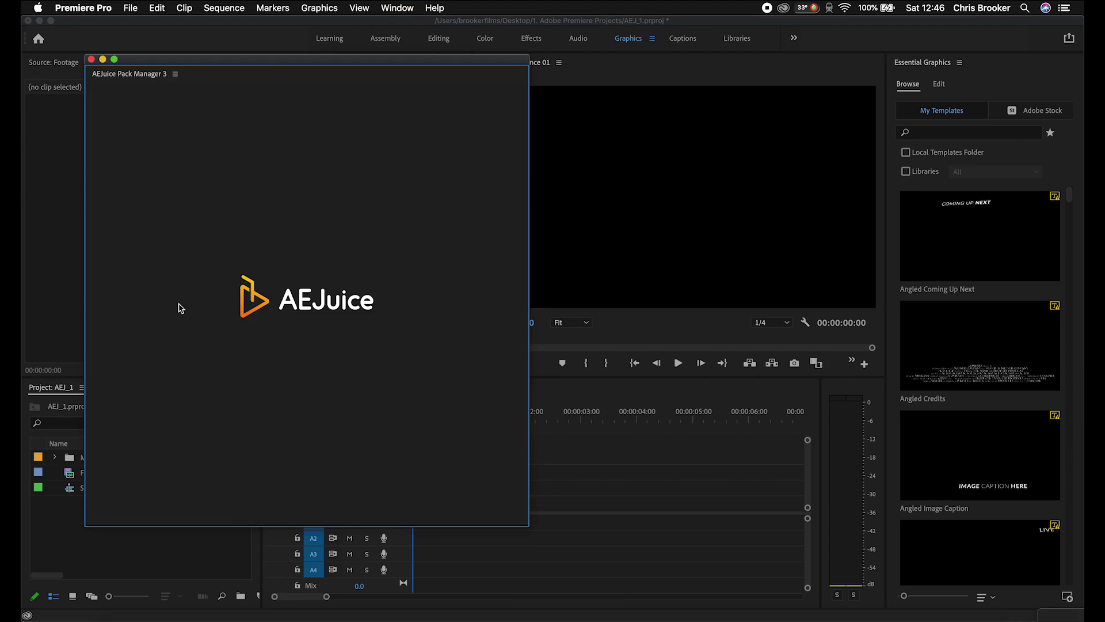
pyautogui.moveTo(155, 76); pyautogui.dragTo(256, 70)
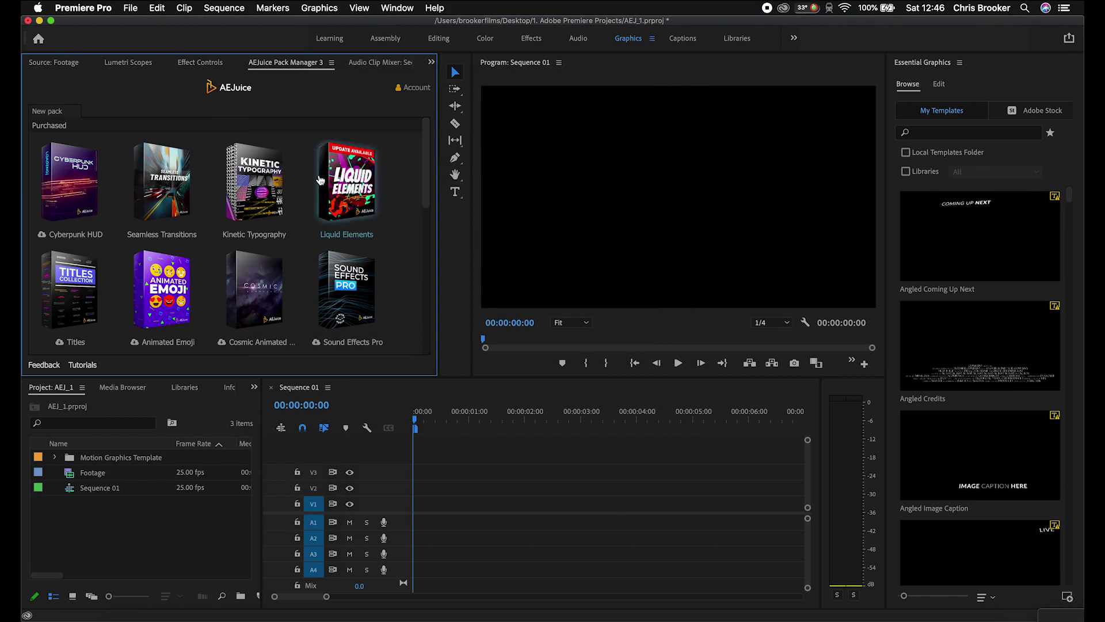
# Import Poster 07 from the Kinetic Typography Posters pack onto track V1.
pyautogui.click(266, 180)
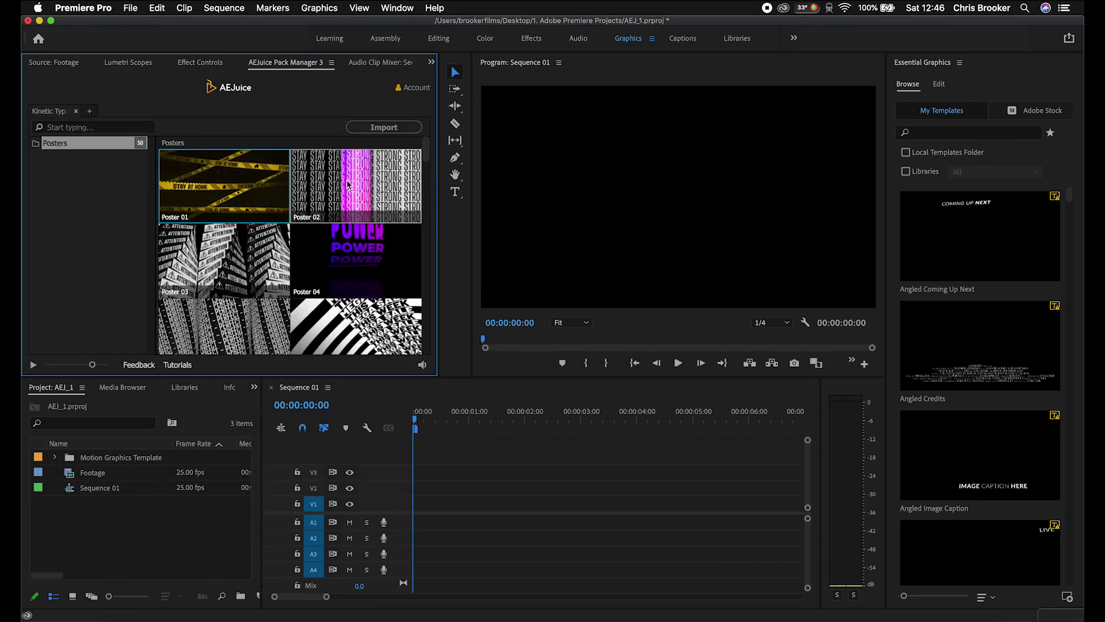
pyautogui.scroll(-2, 230, 172)
pyautogui.scroll(-2, 339, 259)
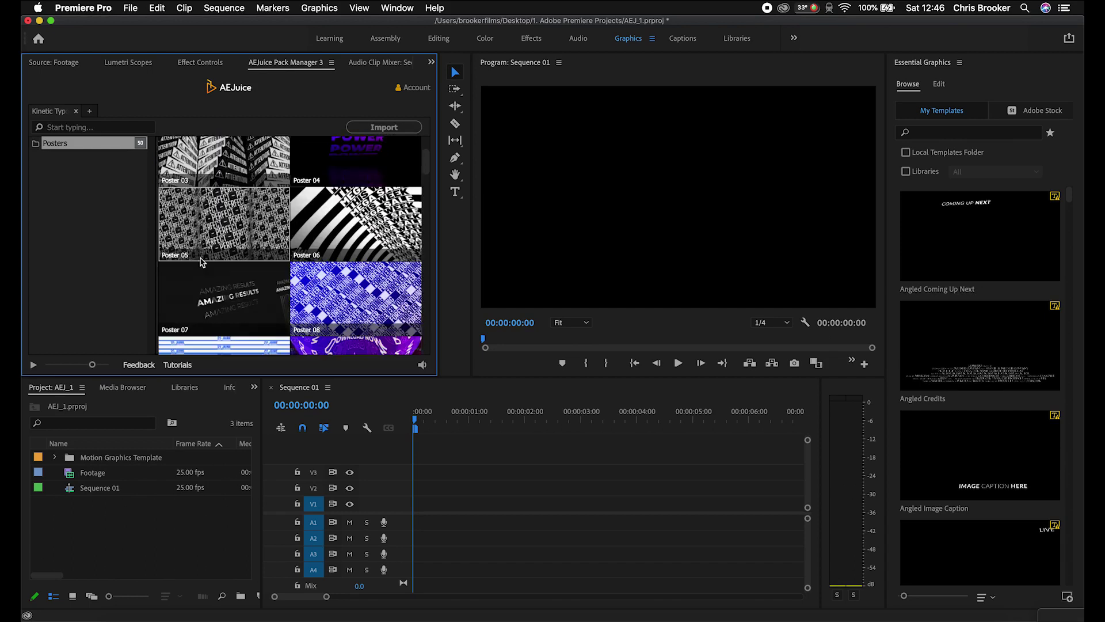
pyautogui.scroll(-2, 259, 230)
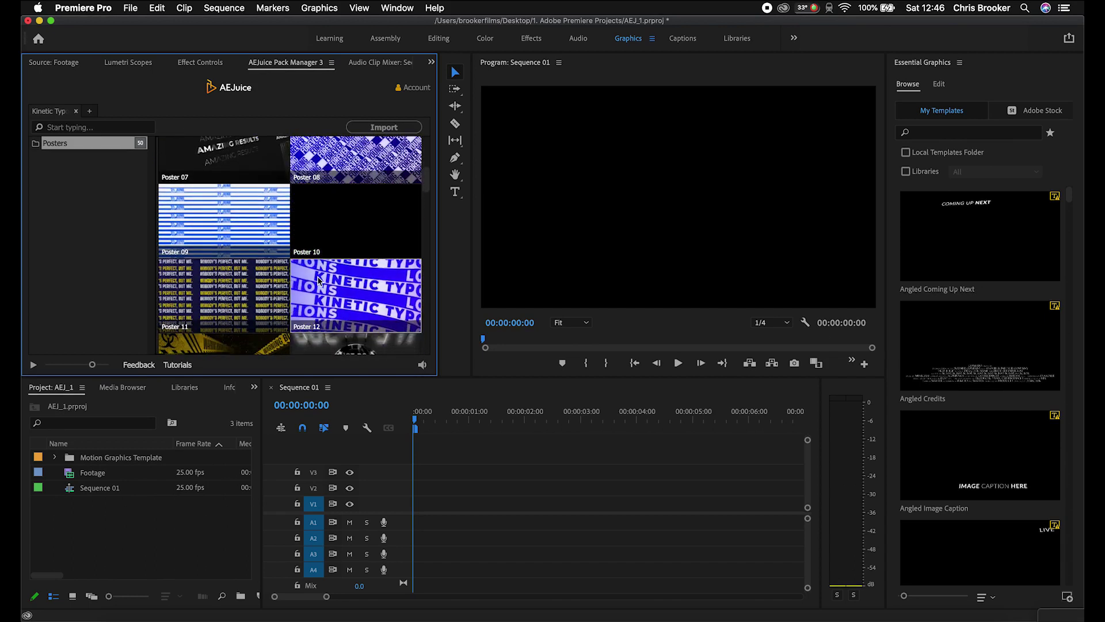
pyautogui.scroll(5, 225, 207)
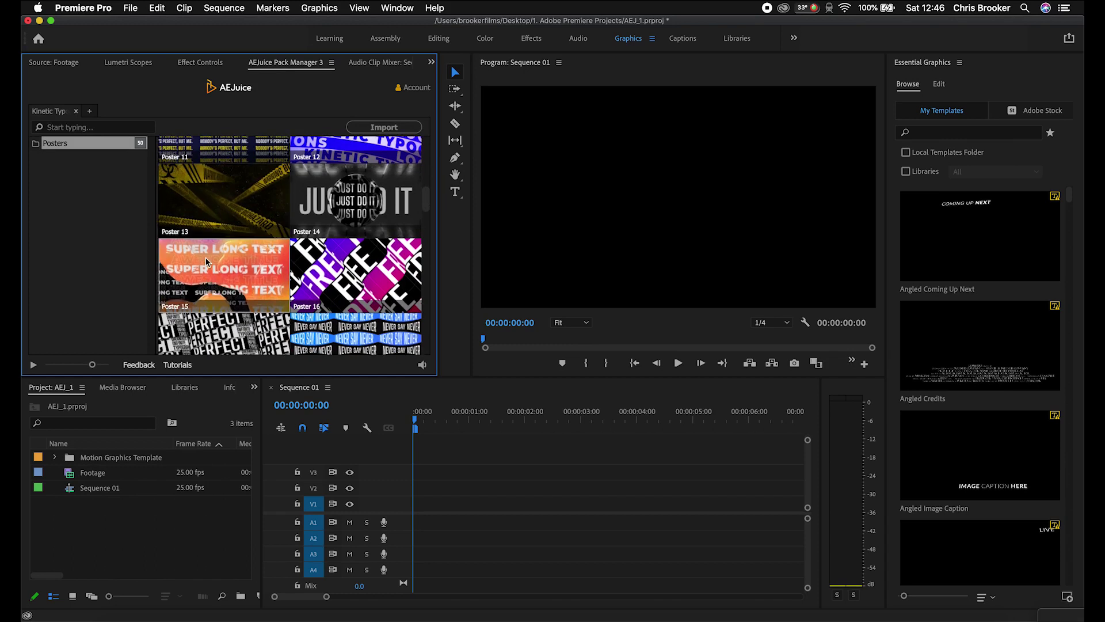
pyautogui.scroll(-2, 225, 230)
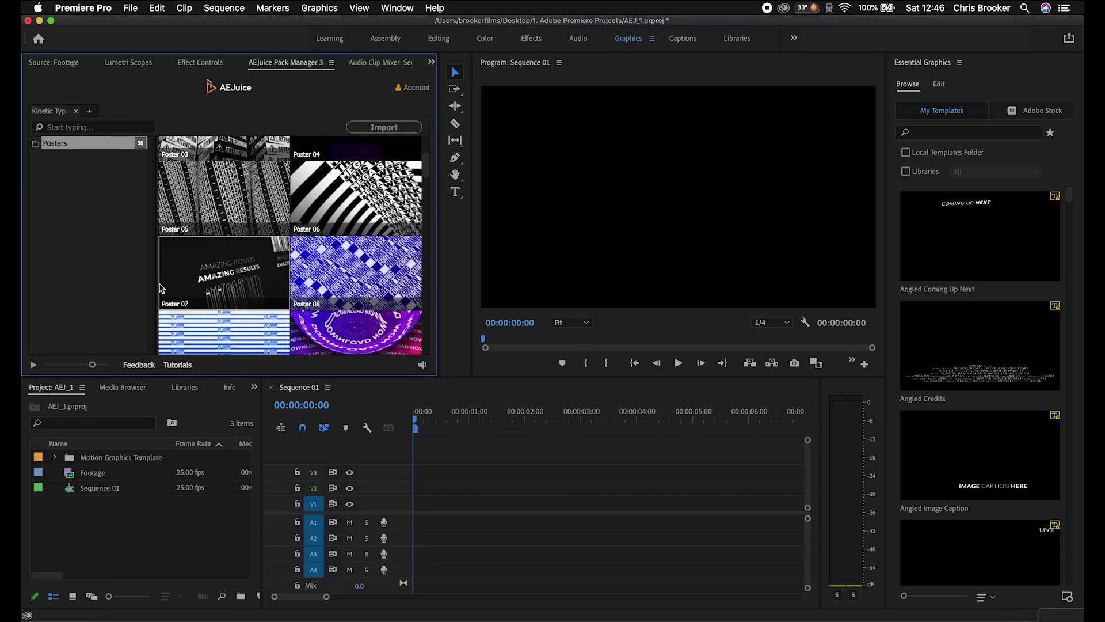
pyautogui.click(228, 271)
pyautogui.click(412, 128)
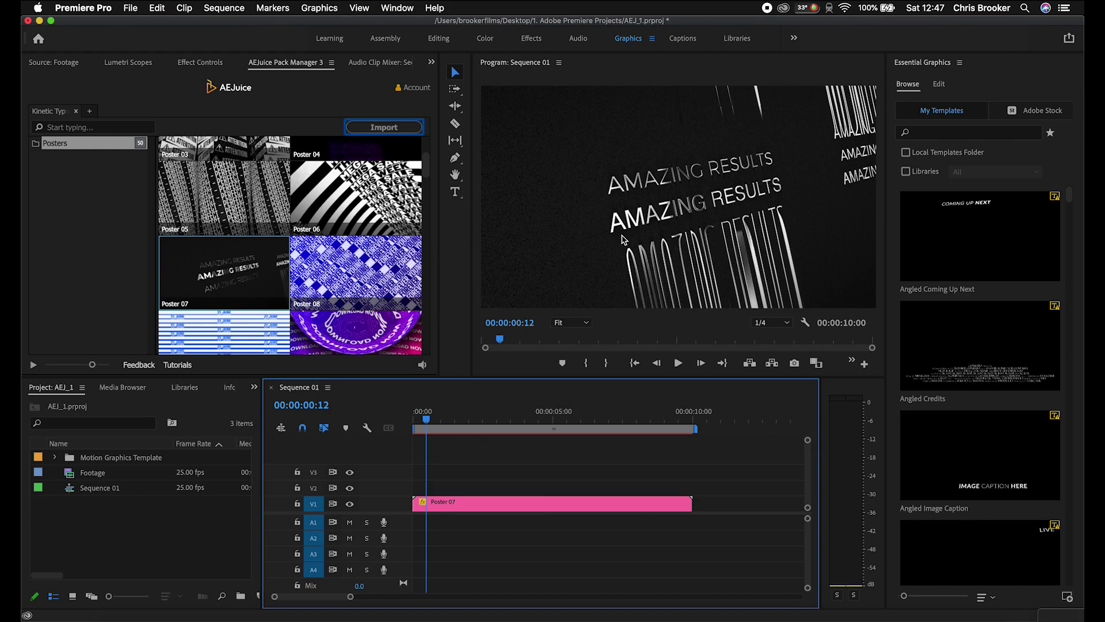
# Change Poster 07's Text 01 to AEJuice in the Arial Black font.
pyautogui.click(501, 507)
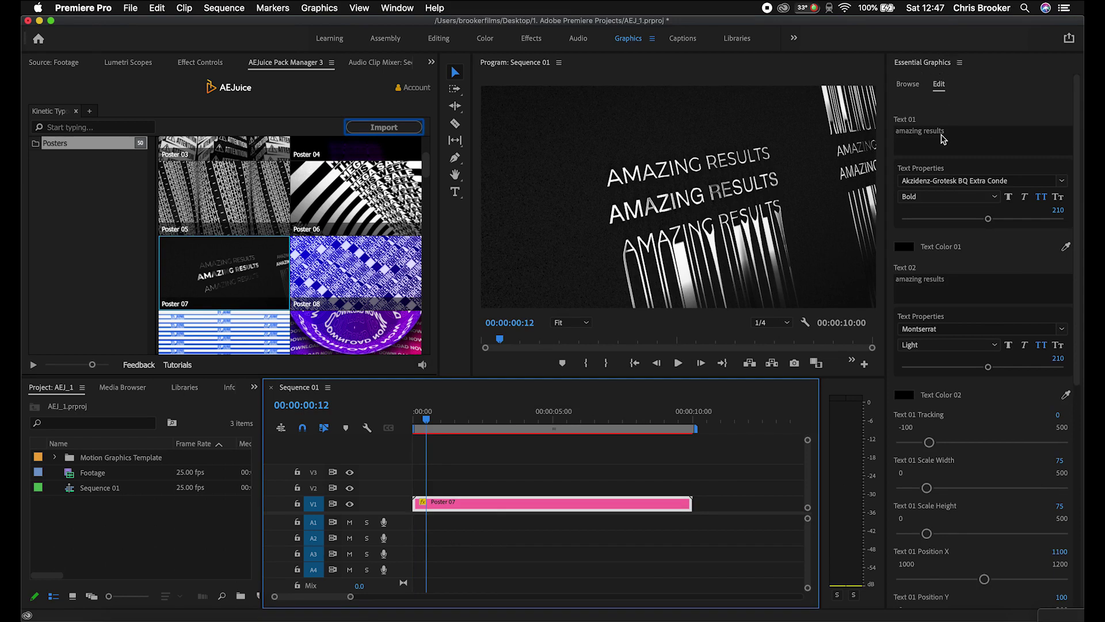
pyautogui.click(944, 137)
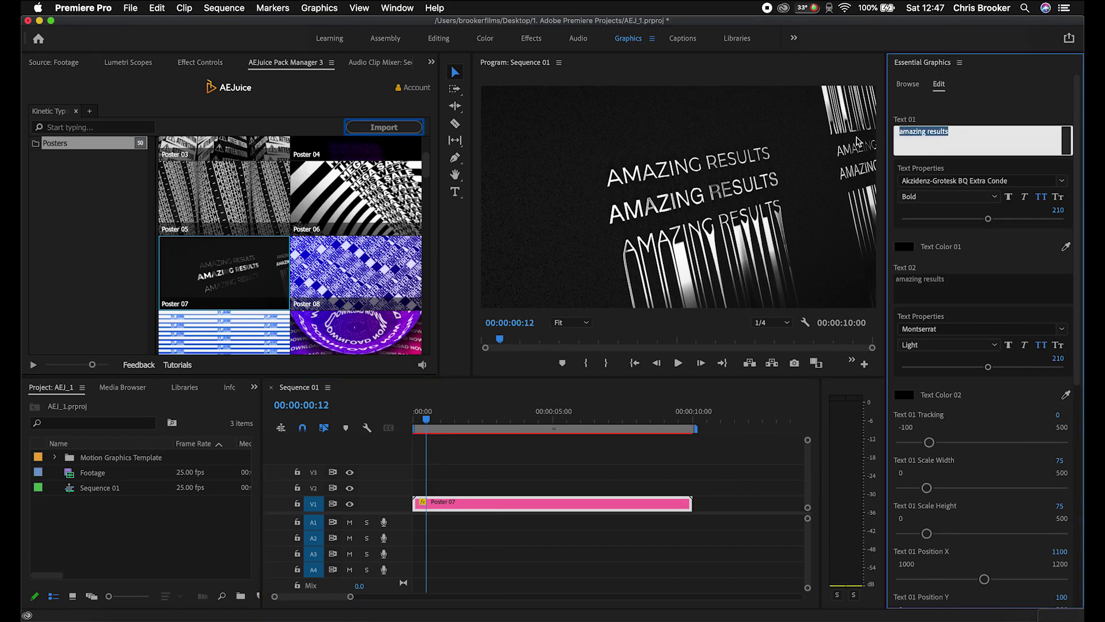
pyautogui.write('AEJuice')
pyautogui.click(1065, 176)
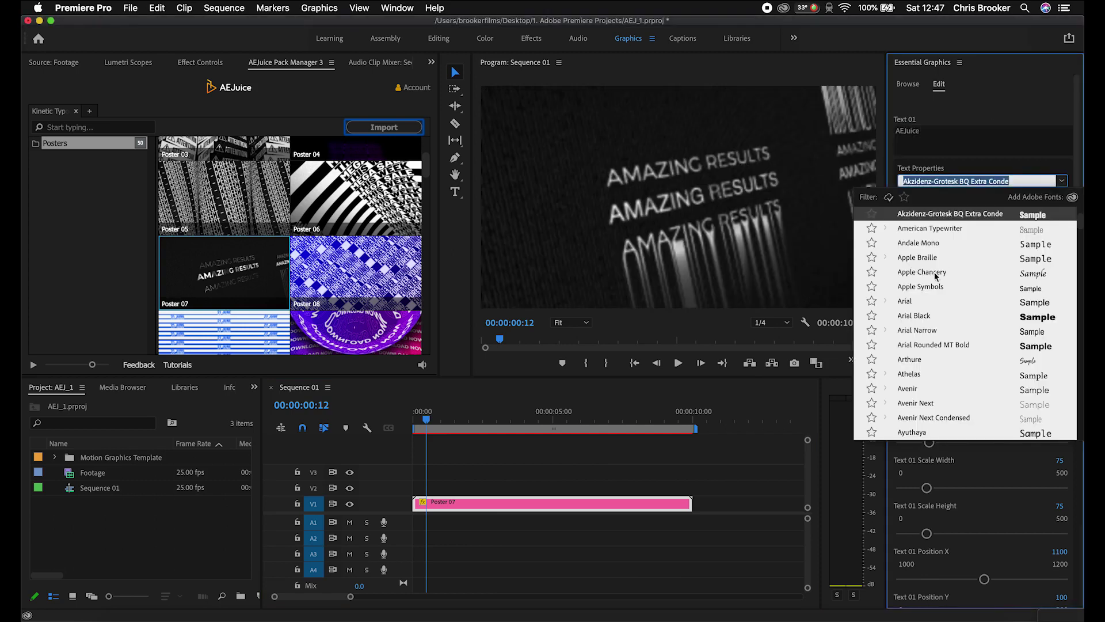
pyautogui.press('Escape')
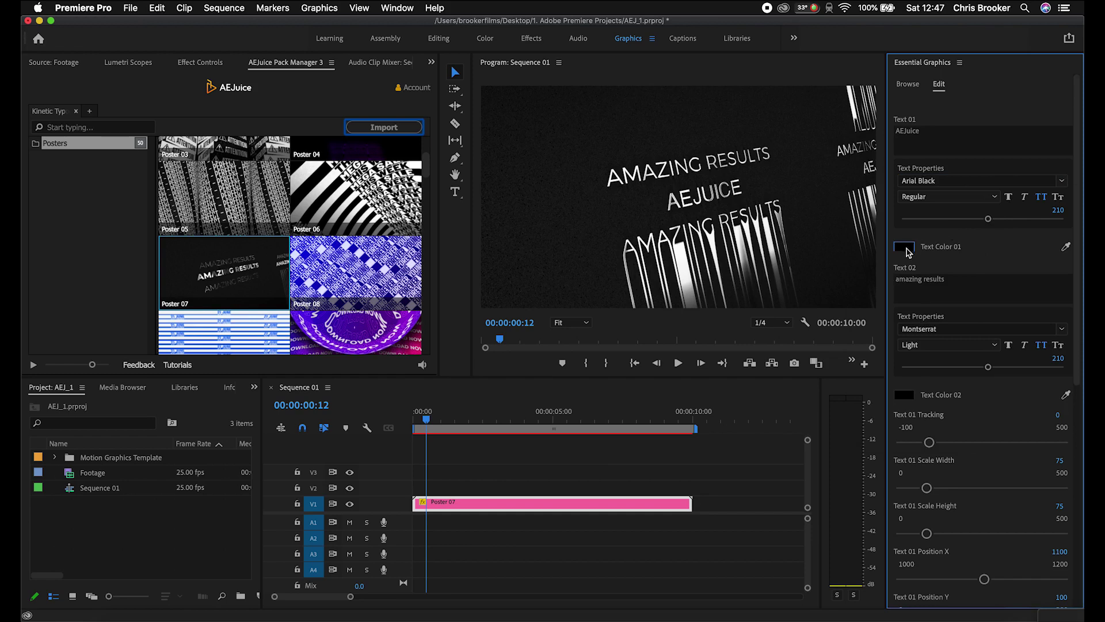
# Replace Text 02 with 'Kinetic Typography & MOGRT'.
pyautogui.scroll(-3, 947, 247)
pyautogui.click(951, 229)
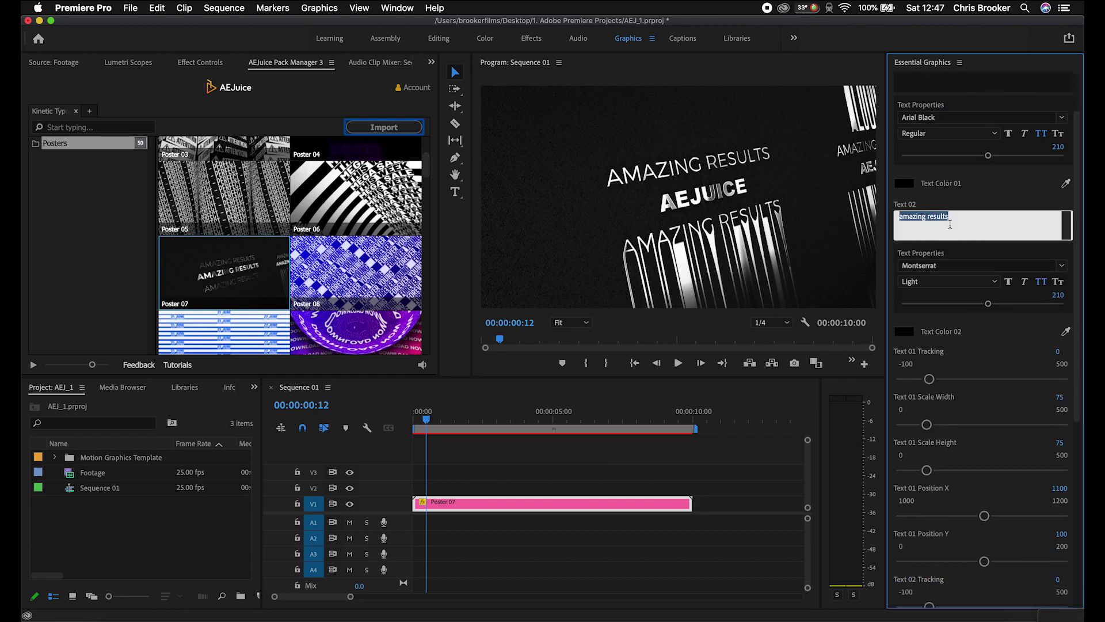
pyautogui.write('Kinetic Typography & MOGRT')
pyautogui.click(931, 265)
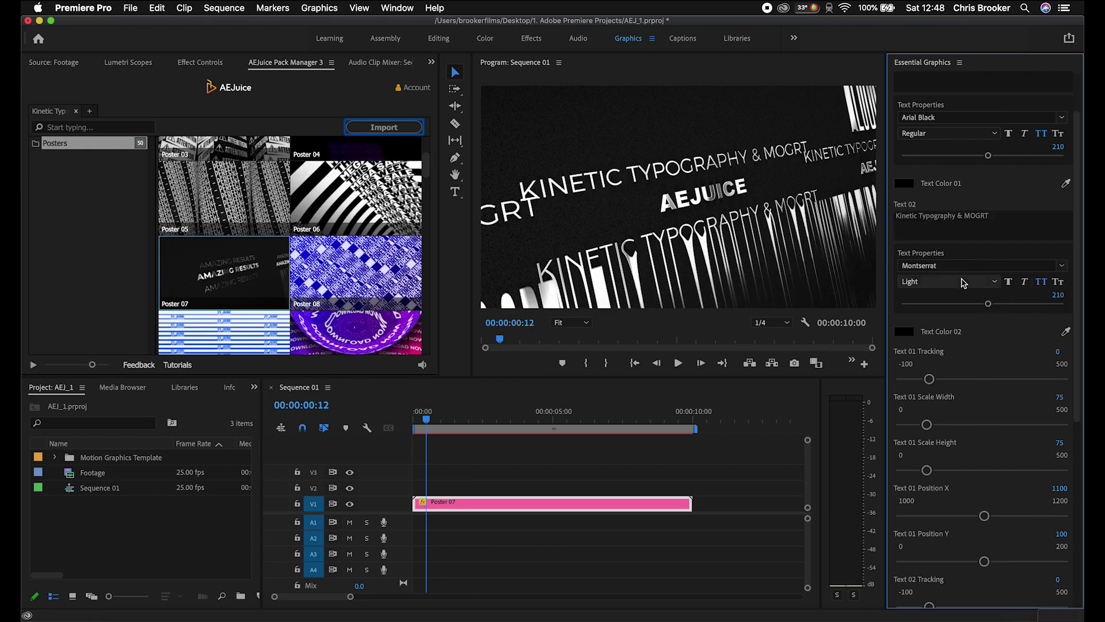
# Reduce the Text 02 font size from 210 to 153, then review the remaining controls.
pyautogui.moveTo(987, 303); pyautogui.dragTo(957, 305)
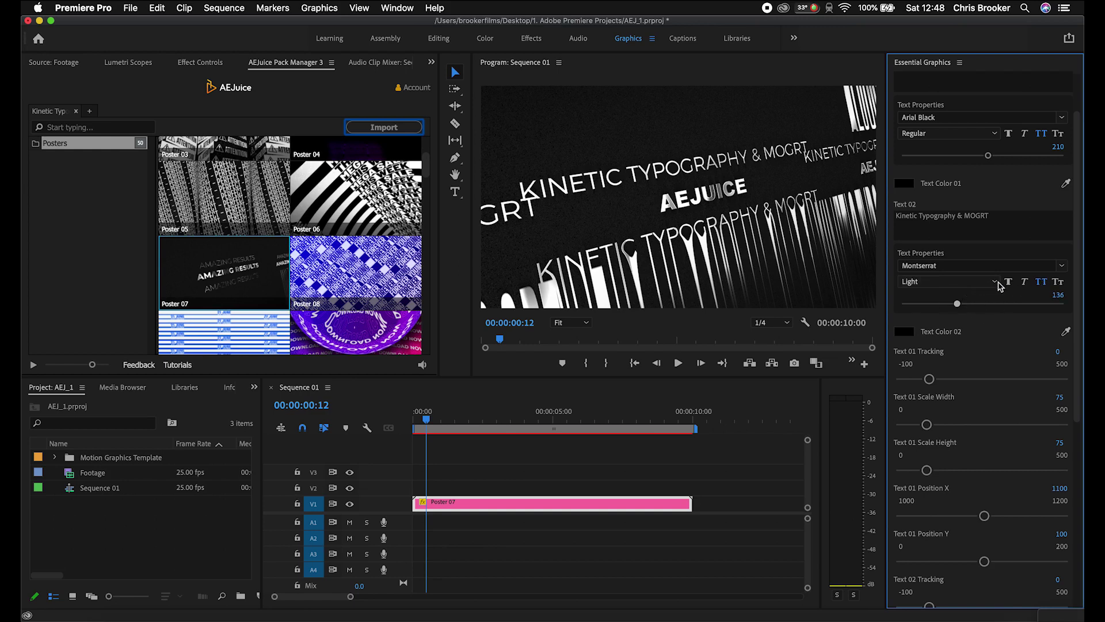
pyautogui.moveTo(957, 303); pyautogui.dragTo(964, 304)
pyautogui.scroll(-1, 940, 308)
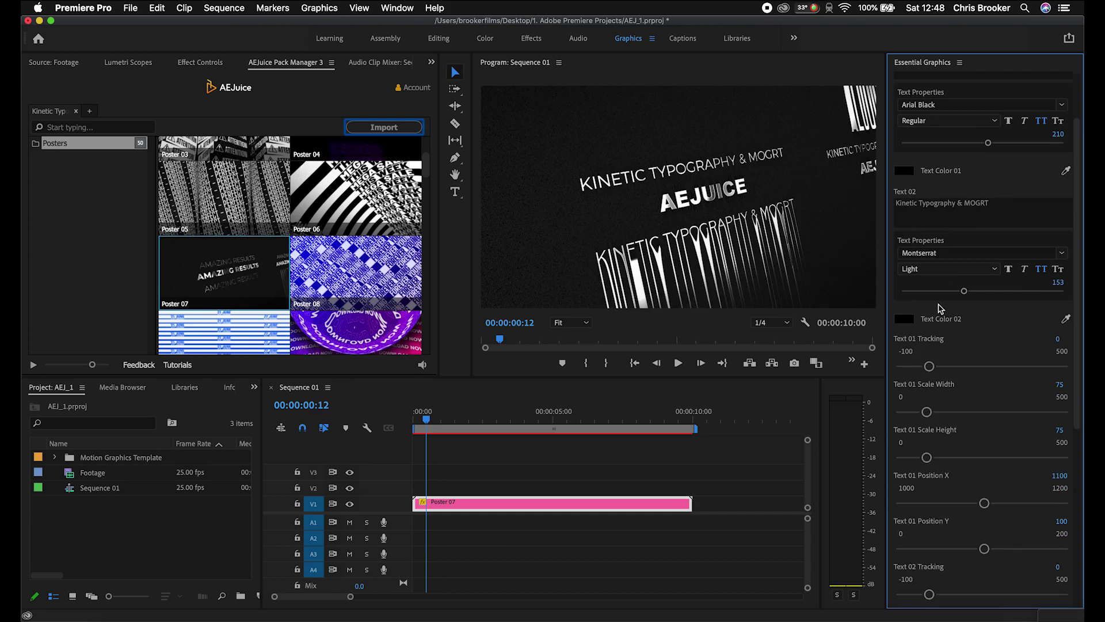
pyautogui.scroll(-3, 940, 309)
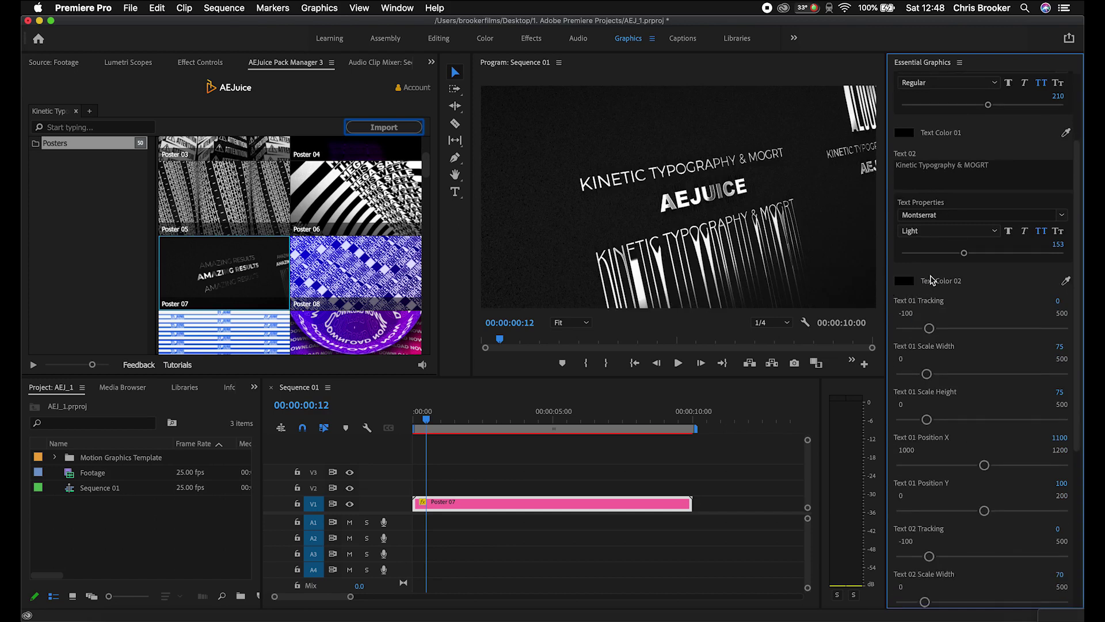
pyautogui.scroll(-3, 932, 280)
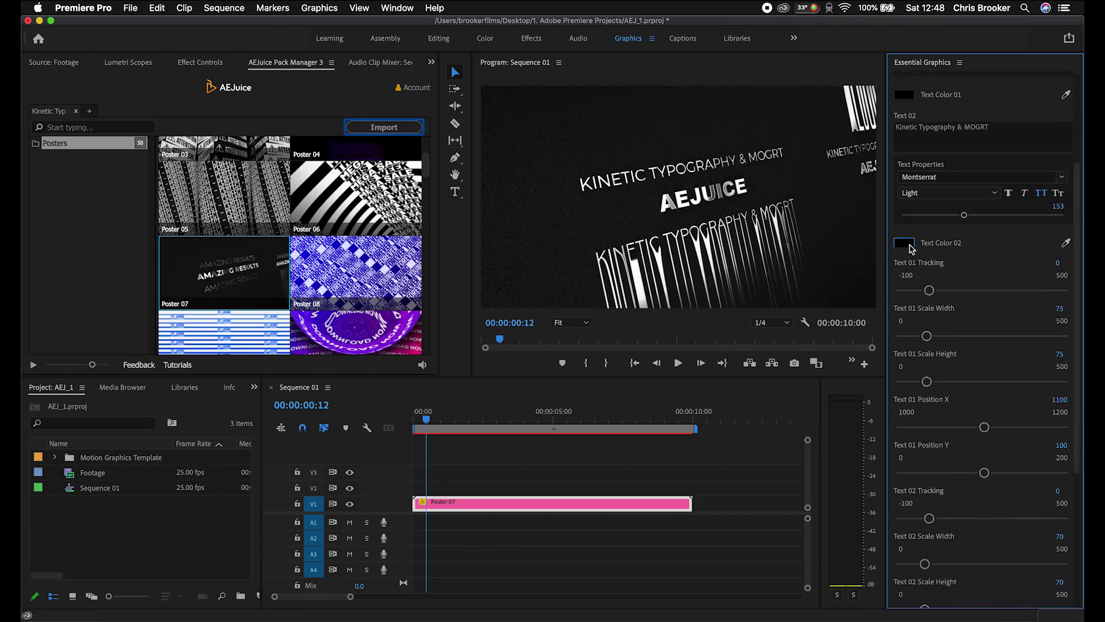
pyautogui.scroll(-6, 911, 247)
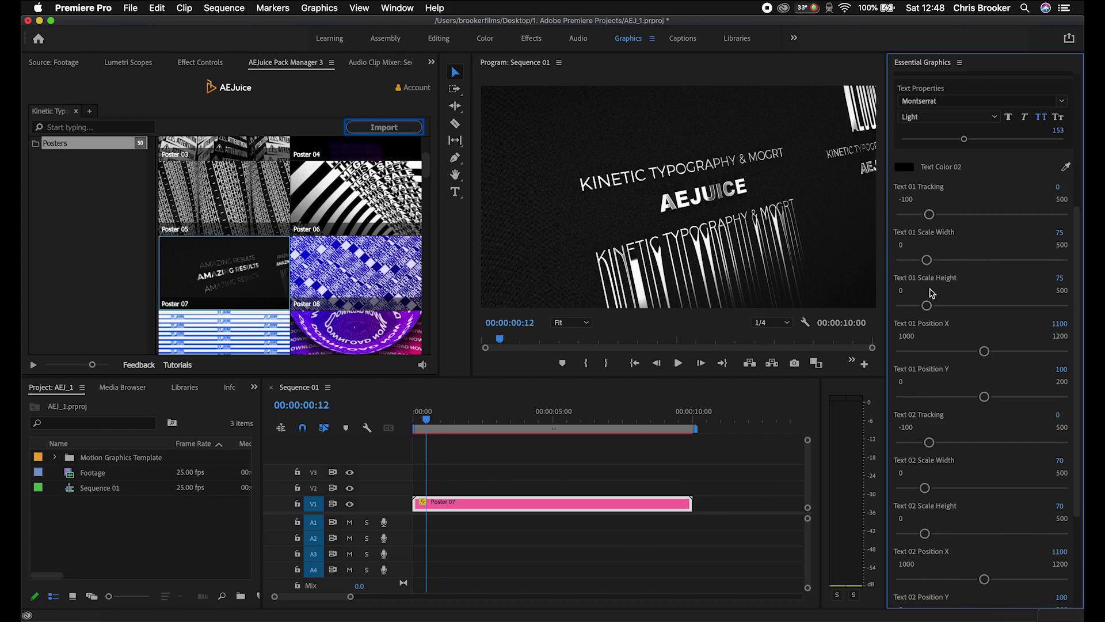
pyautogui.scroll(-7, 936, 376)
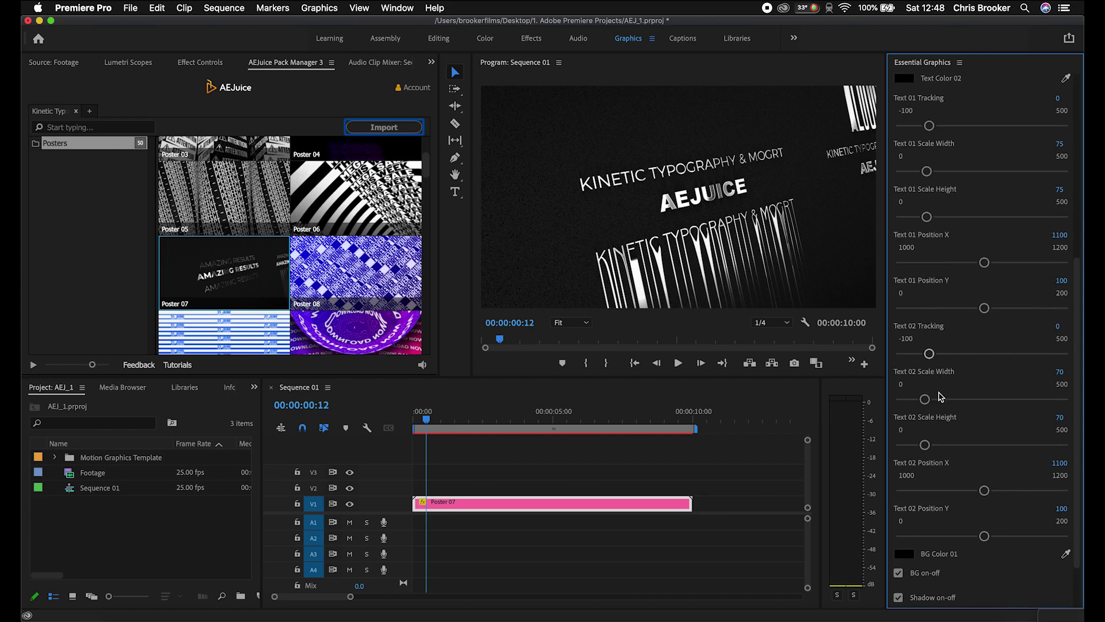
pyautogui.scroll(-5, 933, 409)
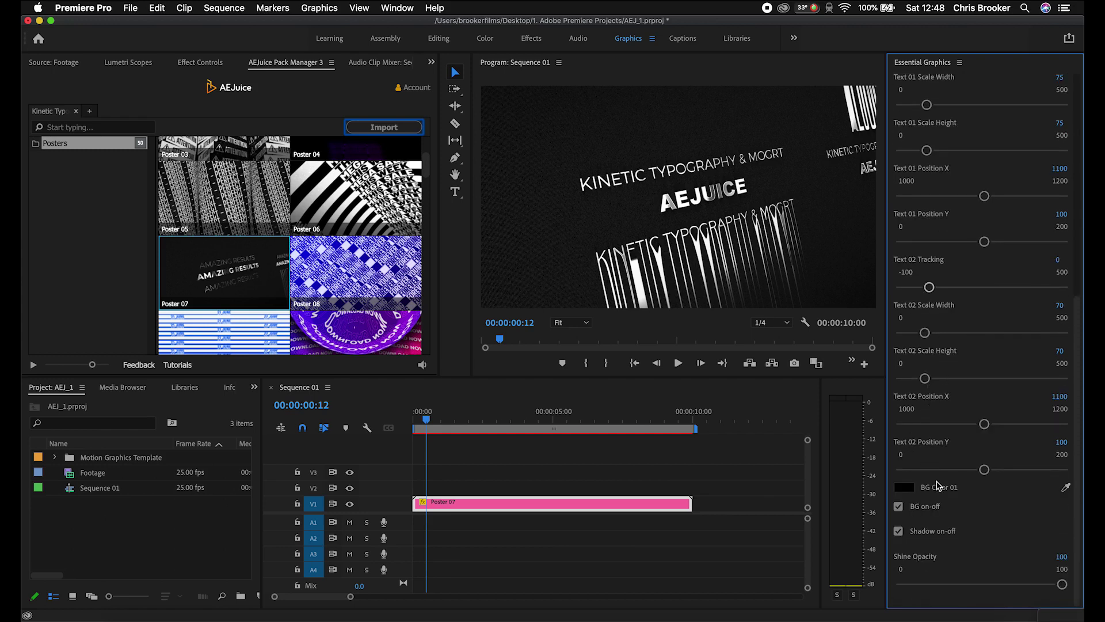